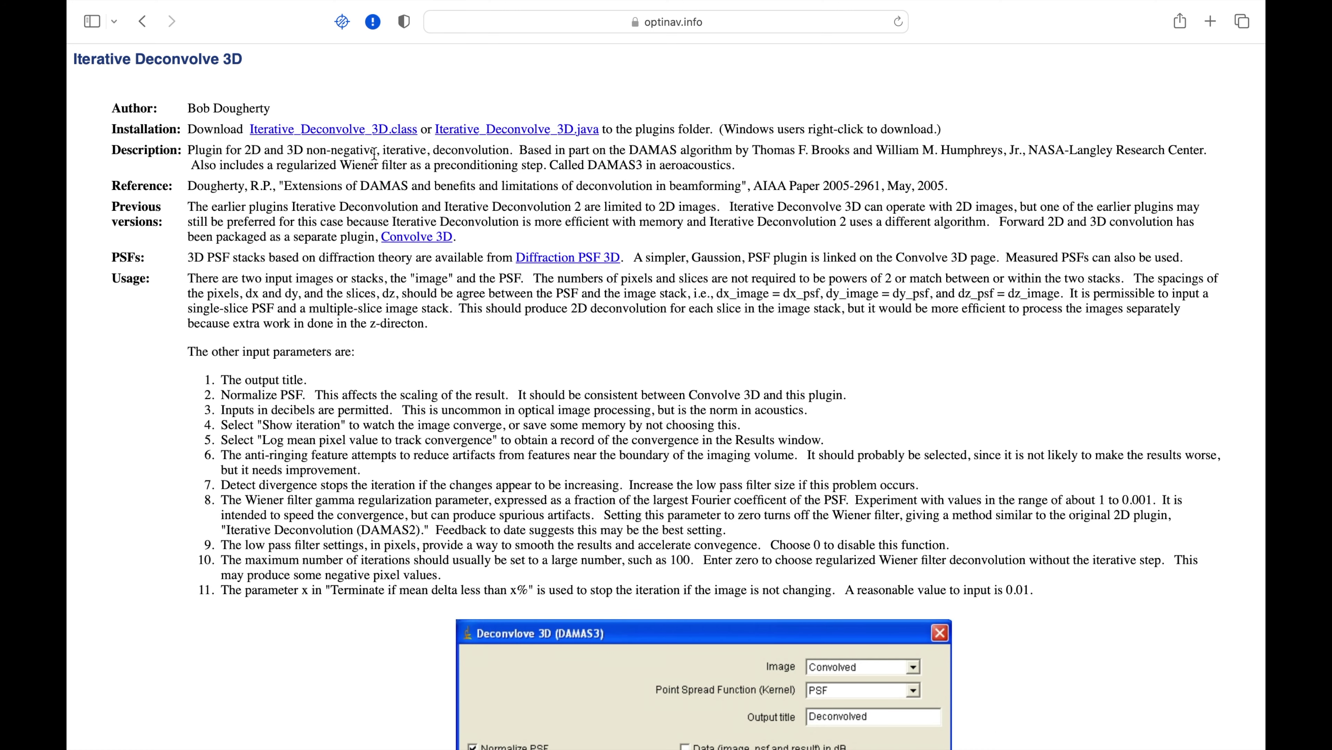
# Download Iterative_Deconvolve_3D.class from Safari to the Desktop
pyautogui.rightClick(361, 134)
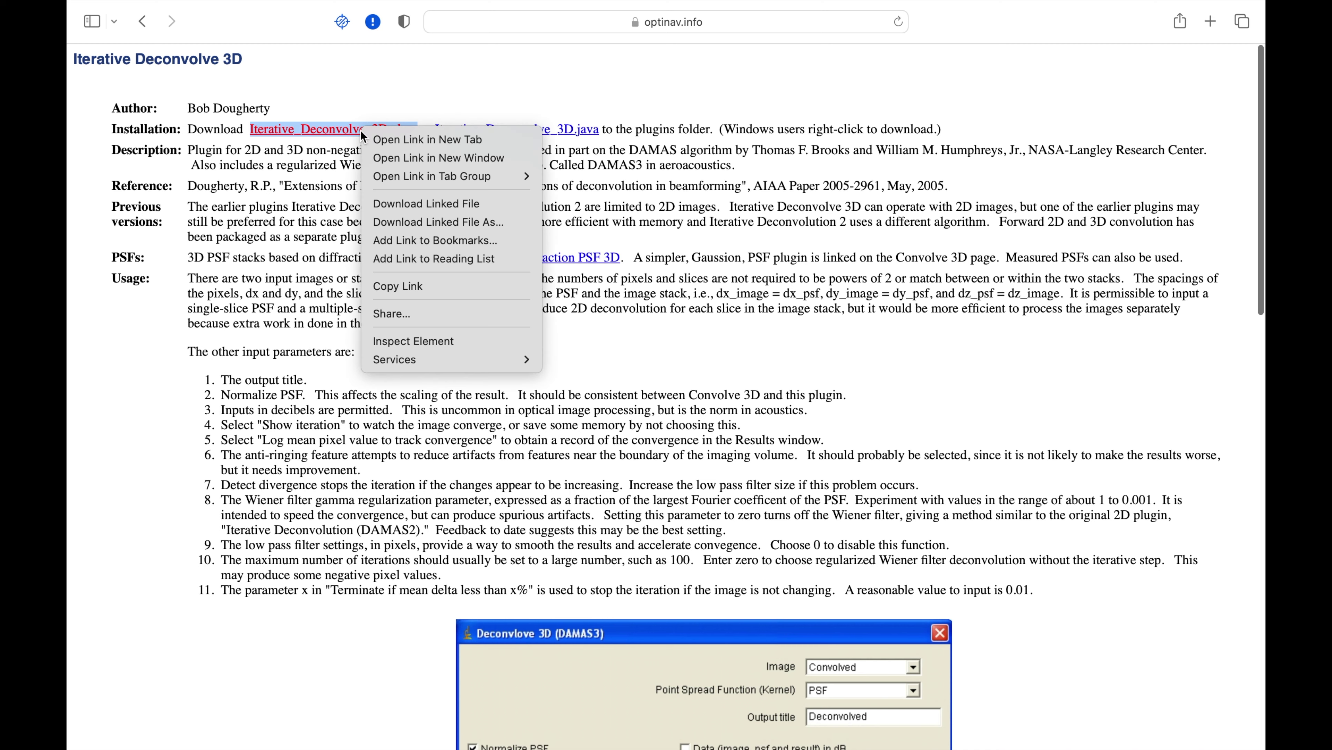
pyautogui.click(418, 220)
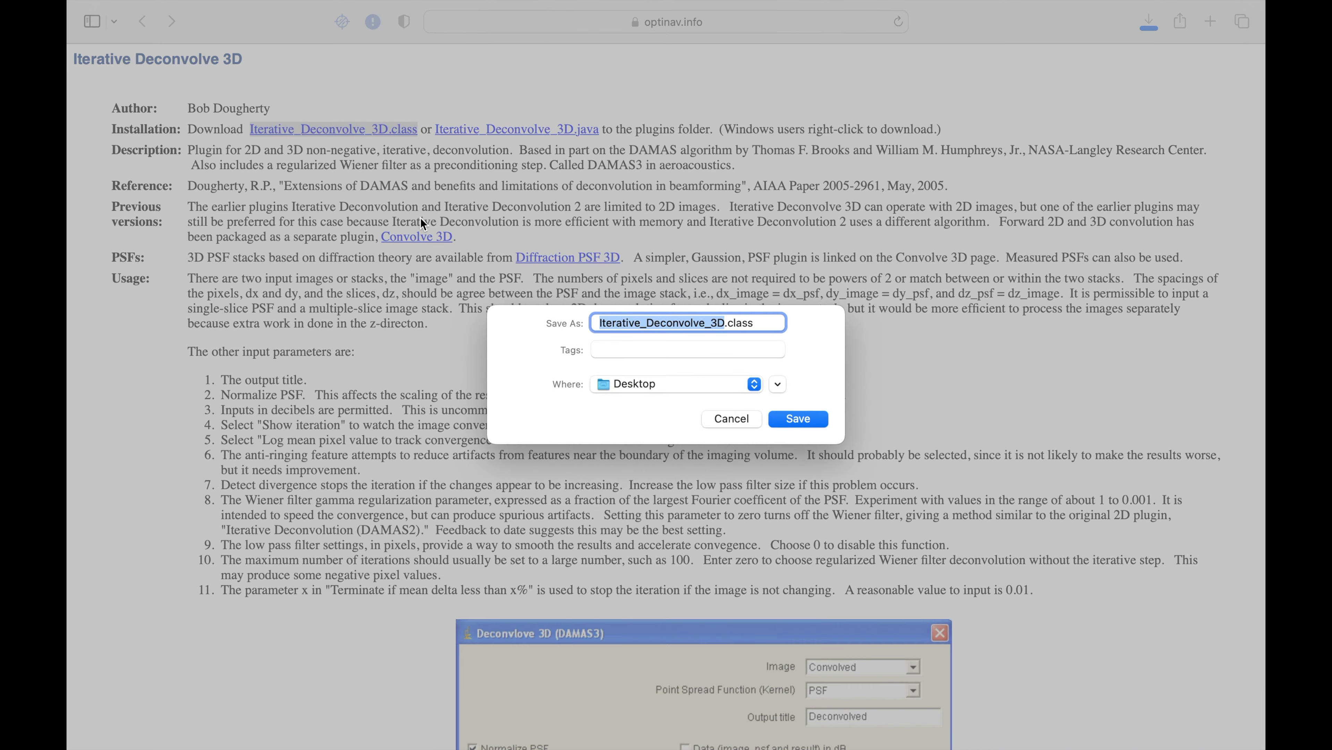
pyautogui.click(798, 420)
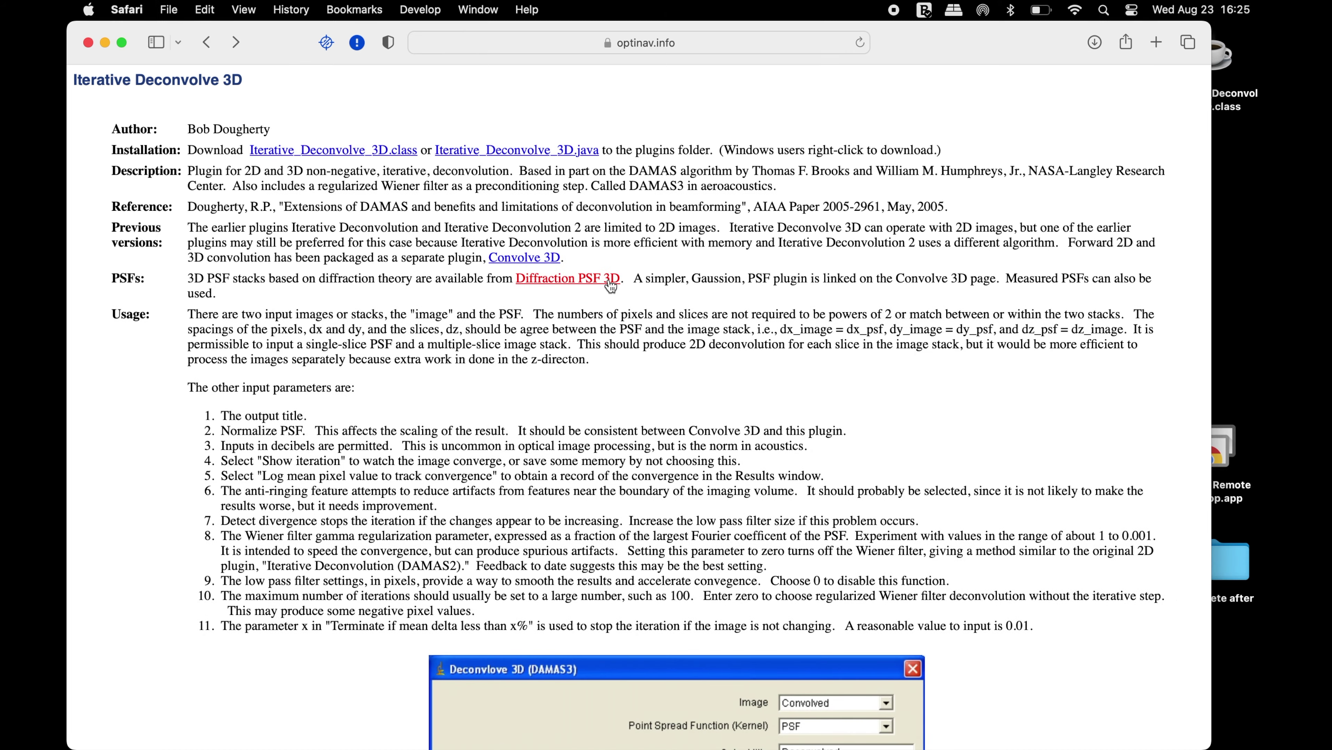
# From the Diffraction PSF 3D plugin page, save Diffraction_PSF_3D.class to the Desktop
pyautogui.click(563, 262)
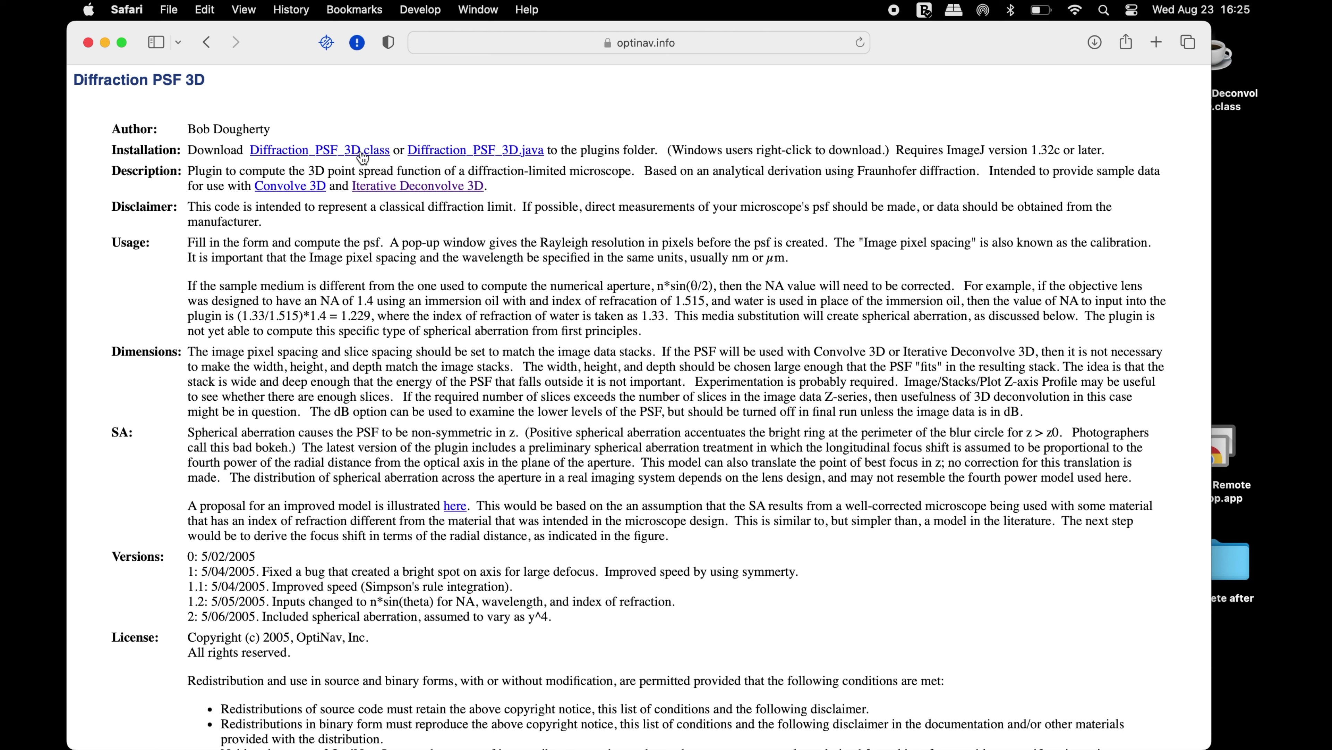
pyautogui.rightClick(362, 158)
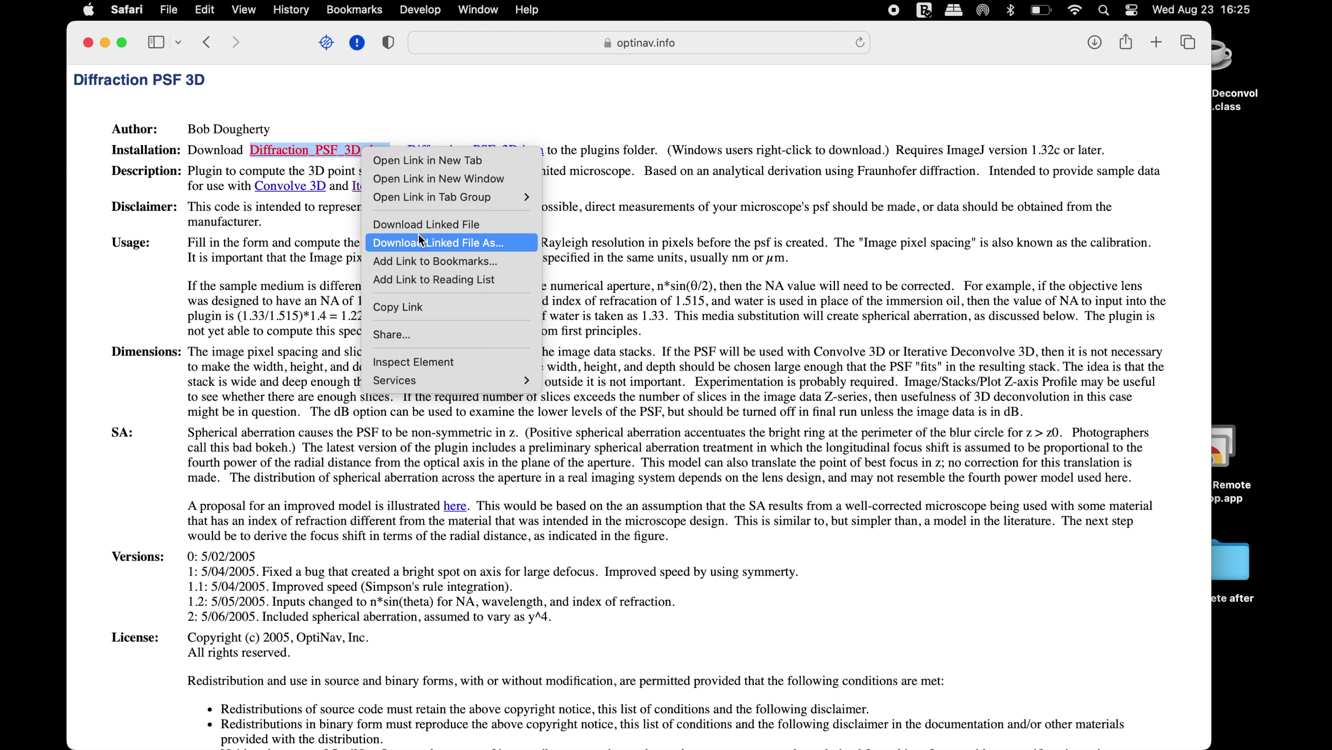
pyautogui.click(420, 242)
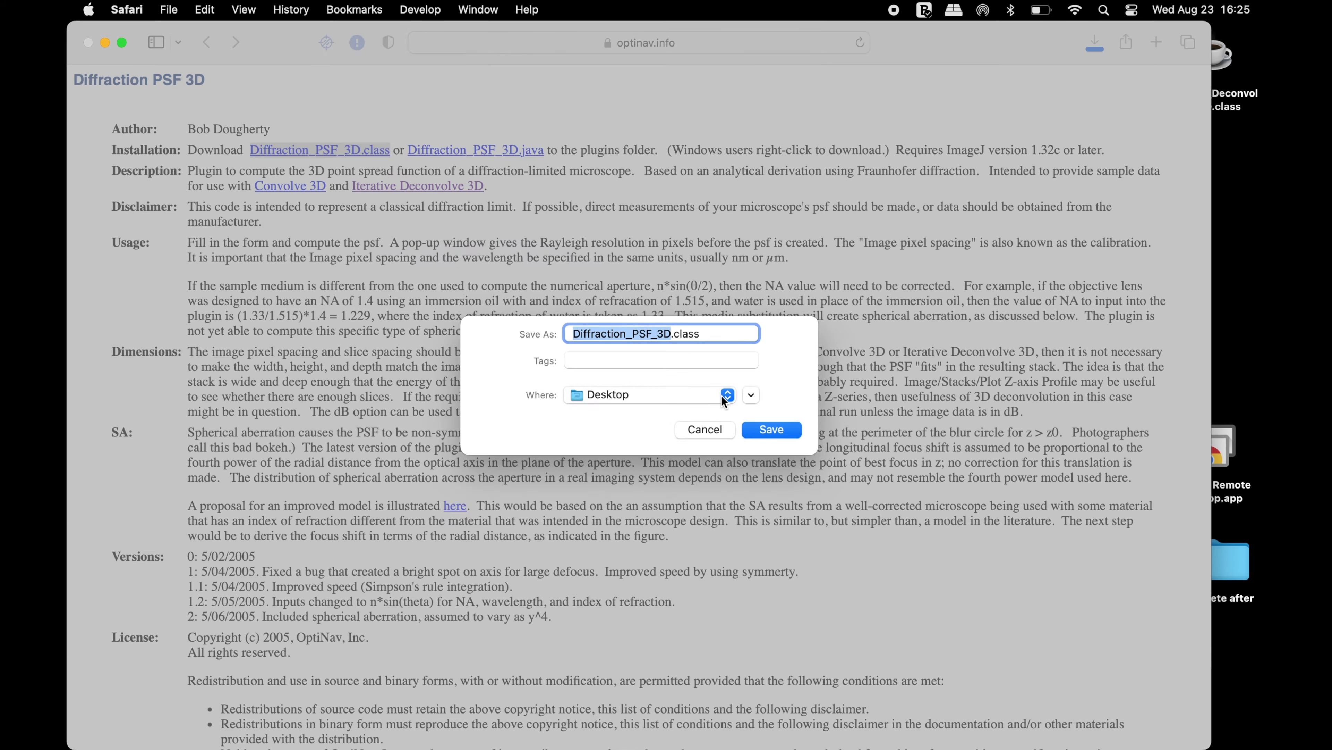
pyautogui.click(771, 429)
# Minimize Safari and the image window, and move both .class icons to the centre of the Desktop
pyautogui.click(104, 42)
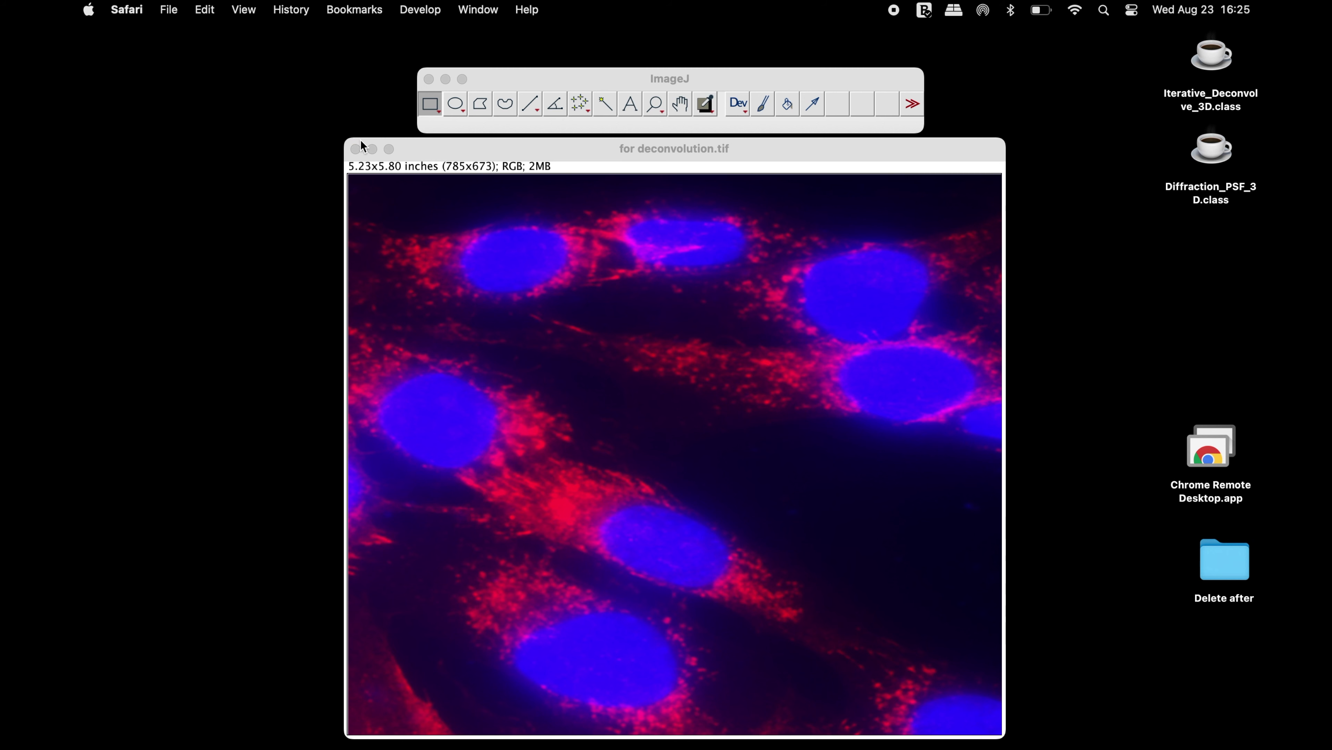
pyautogui.click(372, 150)
pyautogui.moveTo(1212, 57); pyautogui.dragTo(739, 184)
pyautogui.moveTo(1215, 150); pyautogui.dragTo(851, 193)
# Install Diffraction_PSF_3D.class into the ImageJ plugins folder, replacing the existing copy
pyautogui.click(627, 84)
pyautogui.click(420, 9)
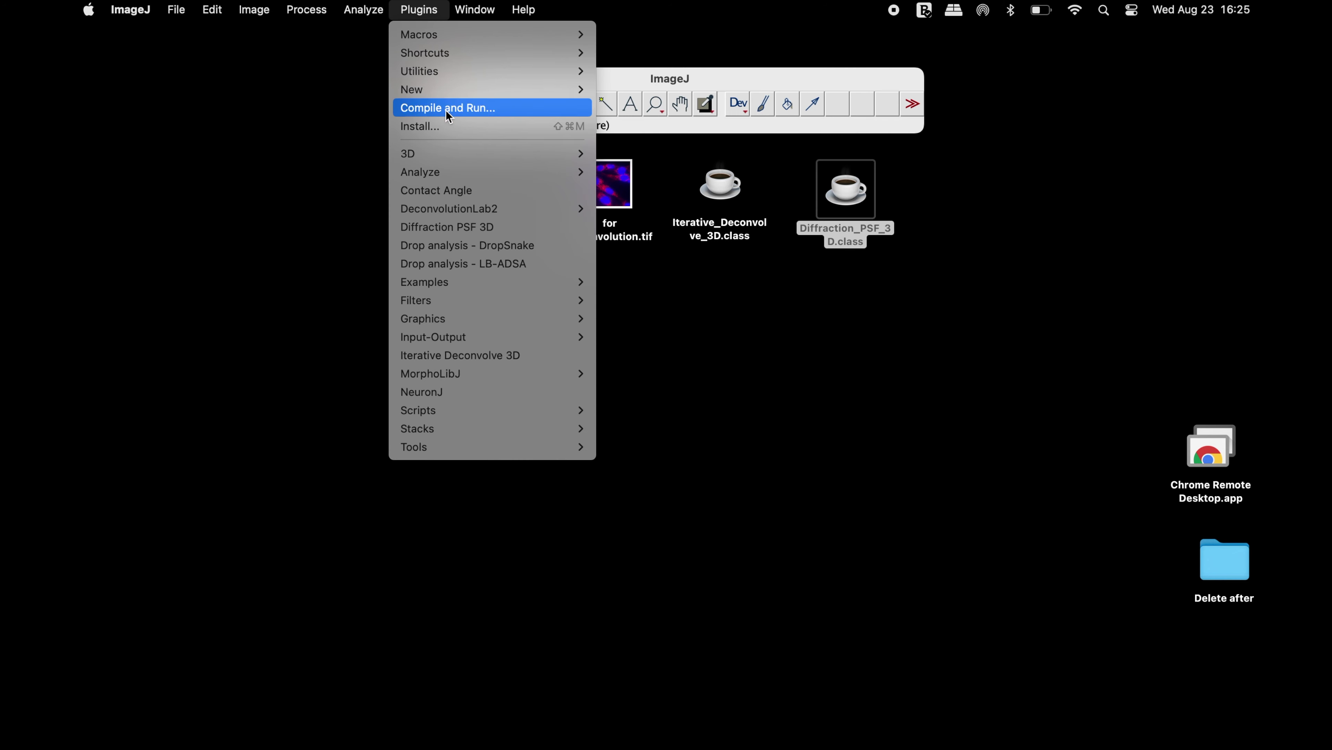
pyautogui.click(451, 125)
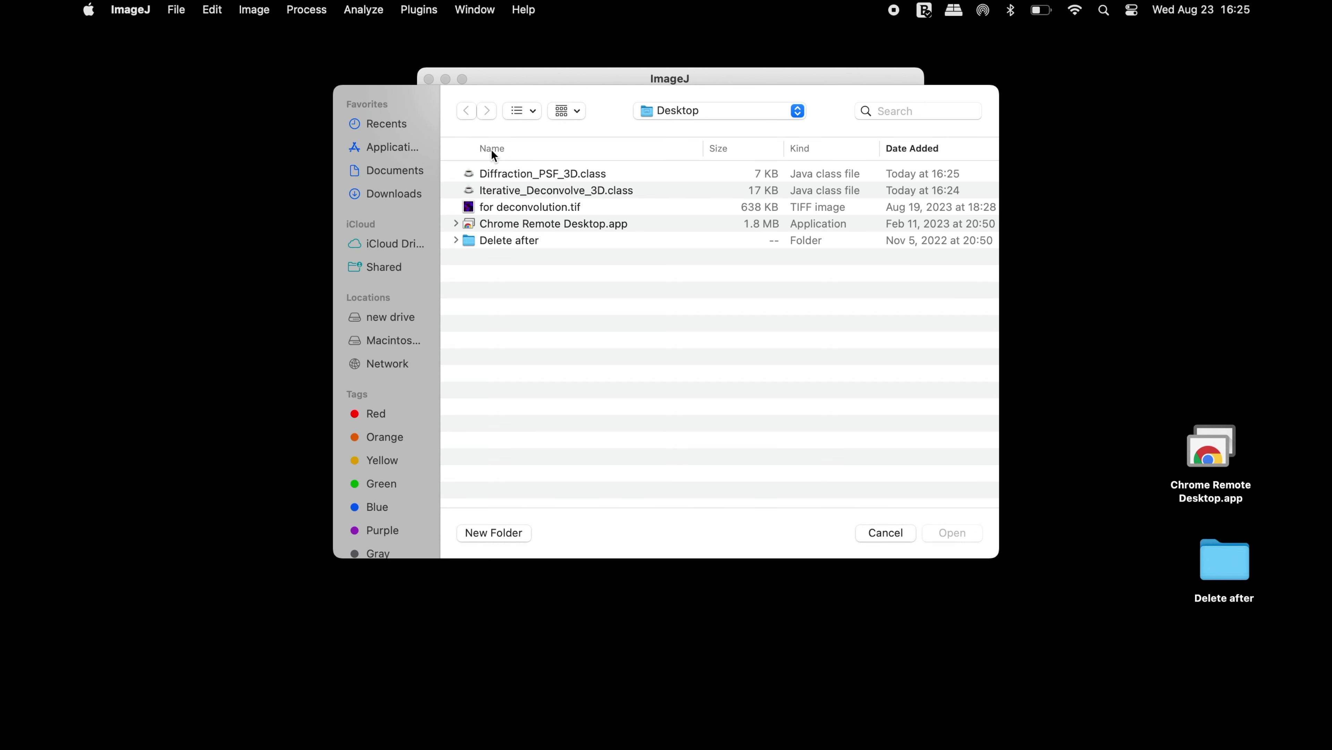
pyautogui.click(531, 174)
pyautogui.click(949, 529)
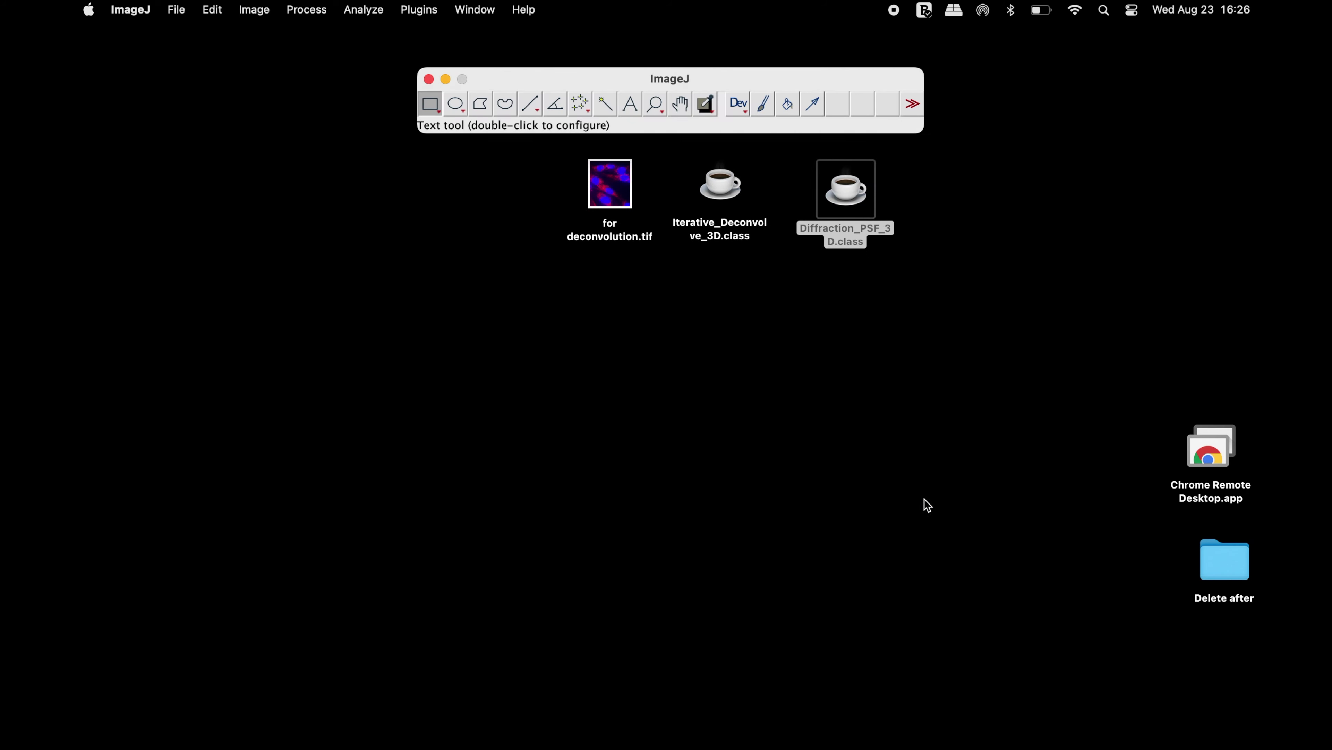
pyautogui.click(956, 458)
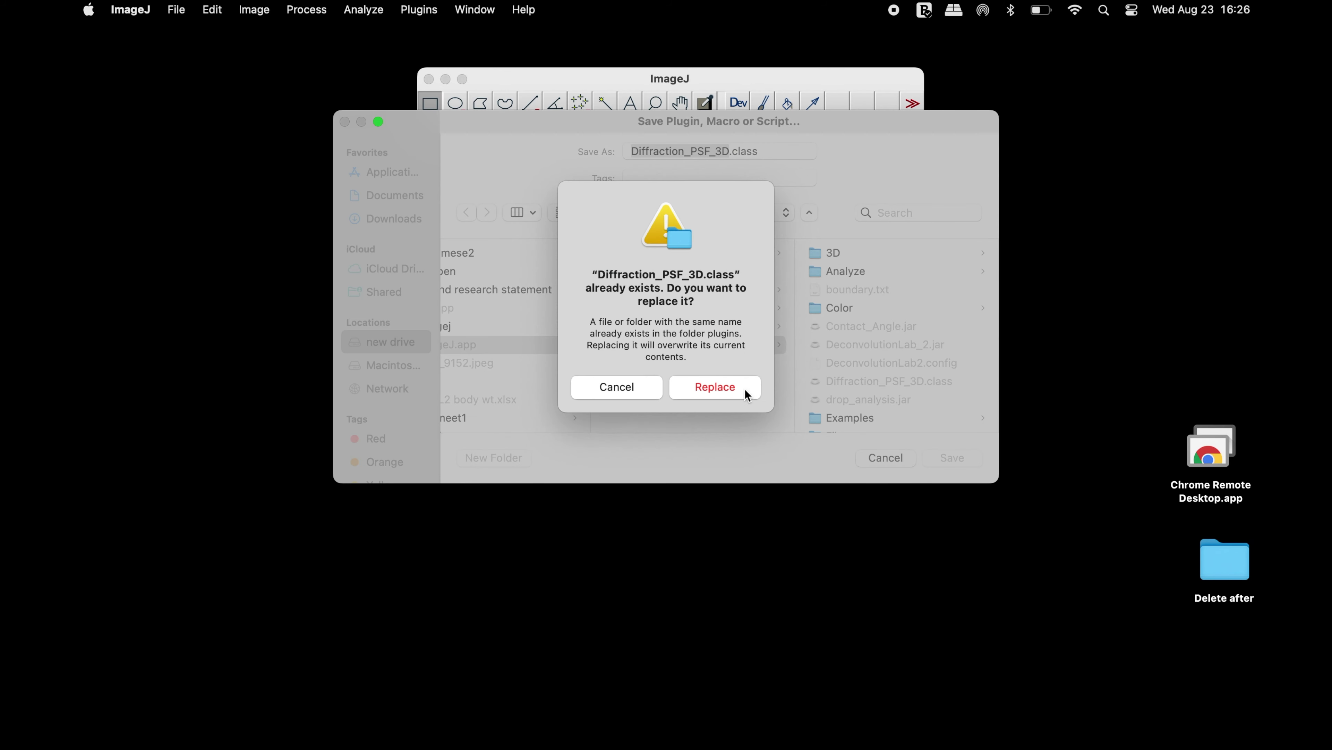
pyautogui.click(745, 388)
# Install Iterative_Deconvolve_3D.class into the plugins folder, replacing the existing copy
pyautogui.click(425, 11)
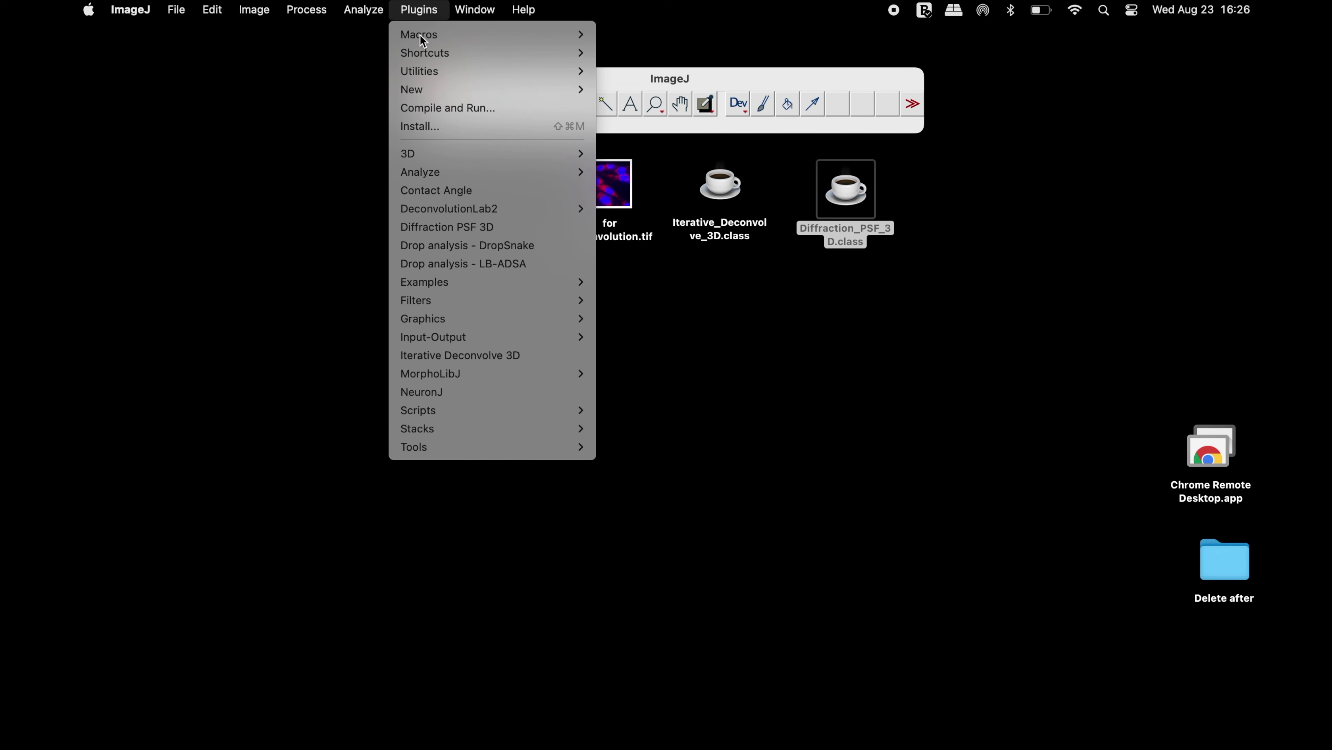
pyautogui.click(434, 126)
pyautogui.click(523, 190)
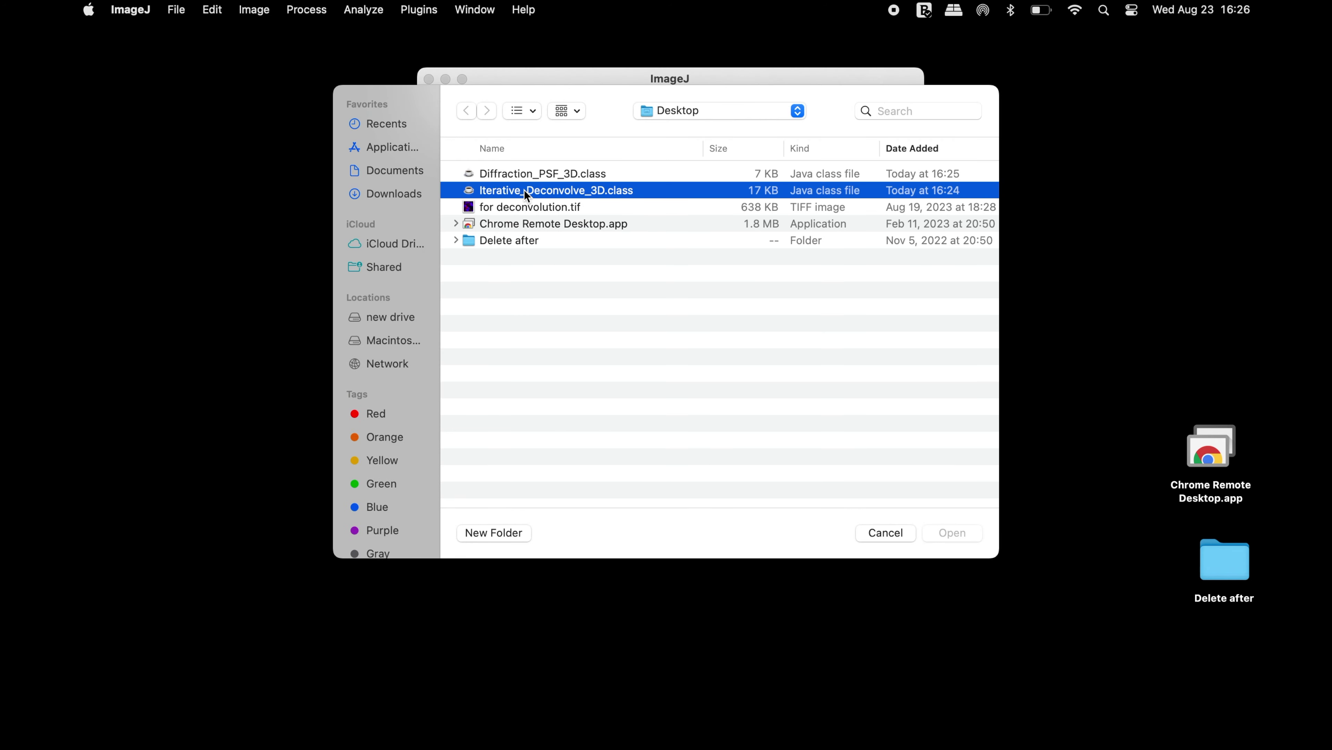
pyautogui.click(952, 533)
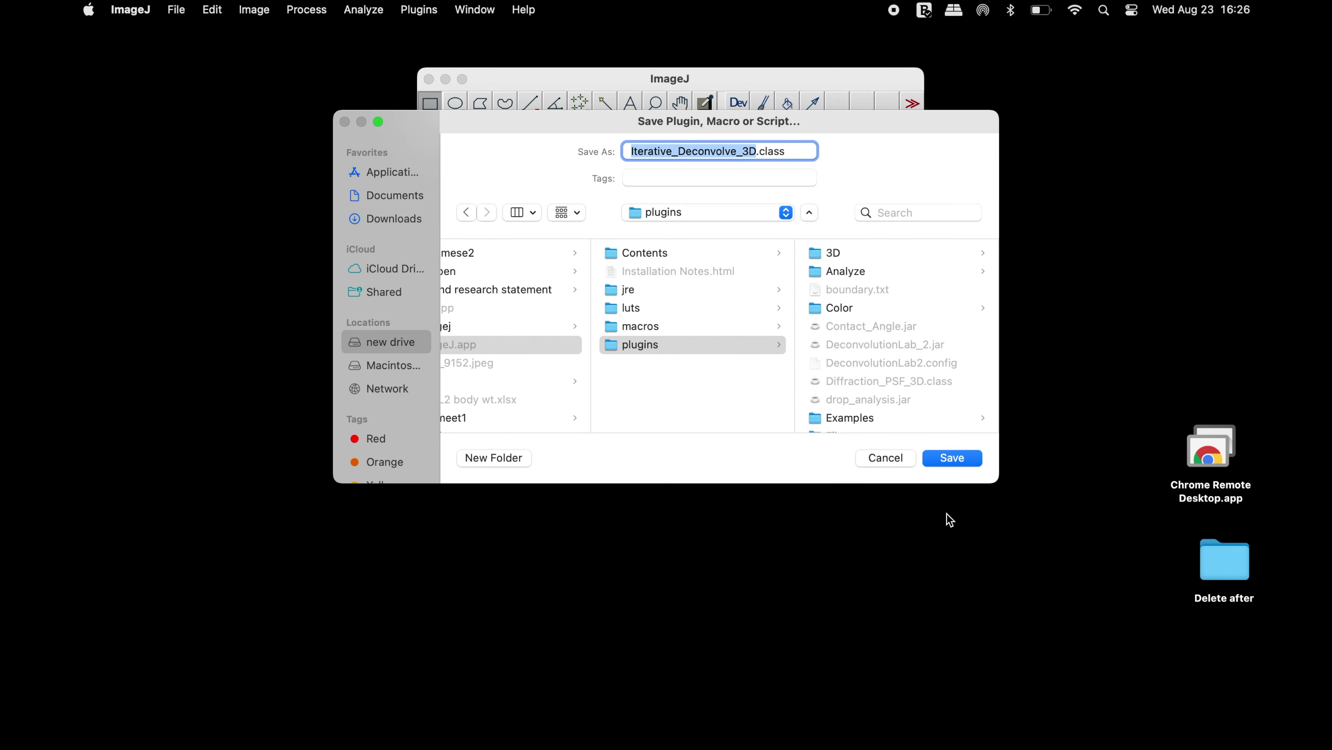
pyautogui.click(953, 459)
pyautogui.click(734, 385)
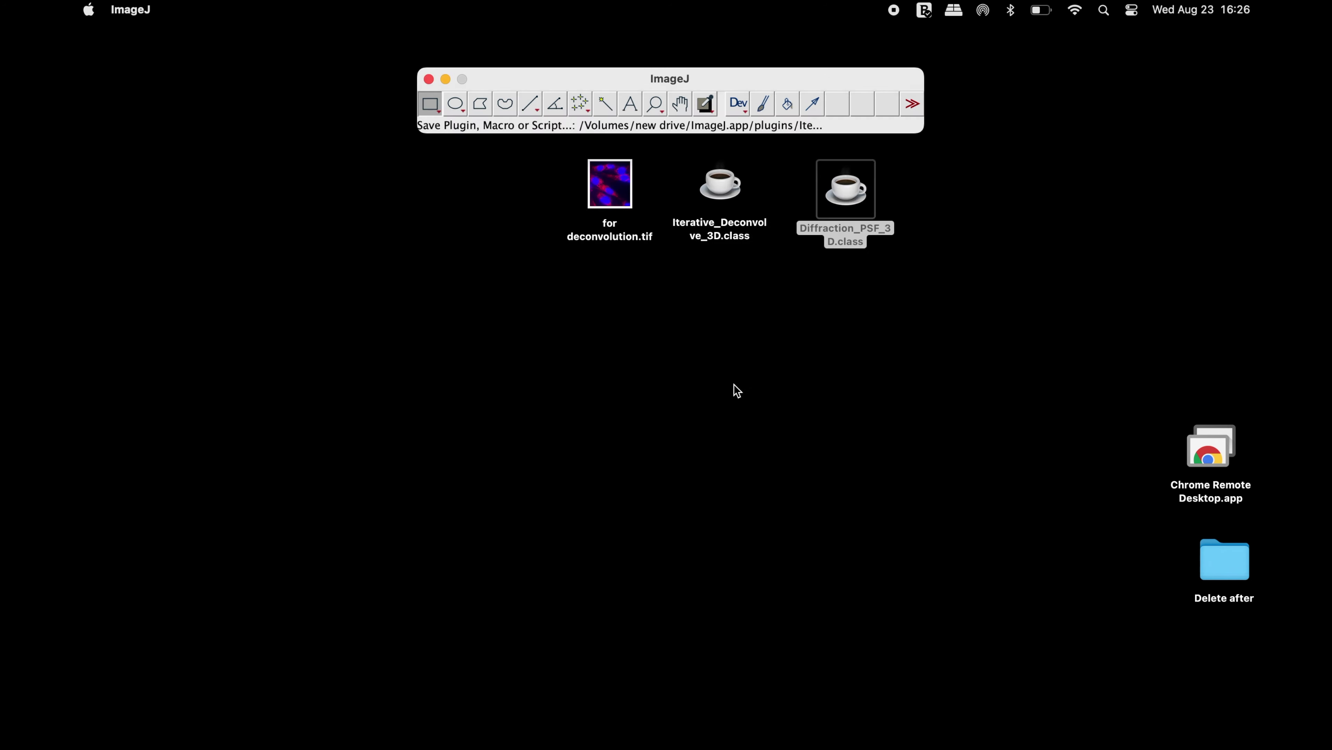
pyautogui.click(735, 390)
# Restore 'for deconvolution.tif' and split it into red, green and blue channels
pyautogui.click(881, 730)
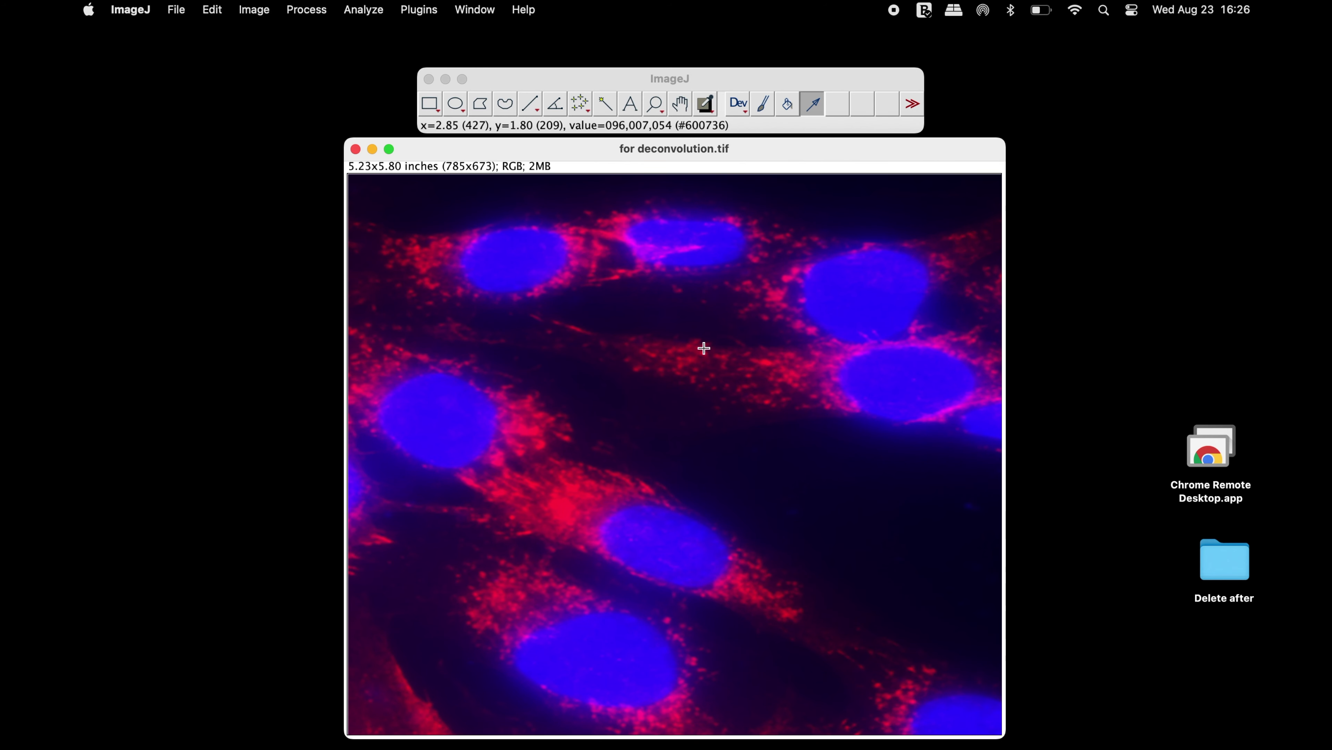
pyautogui.click(257, 12)
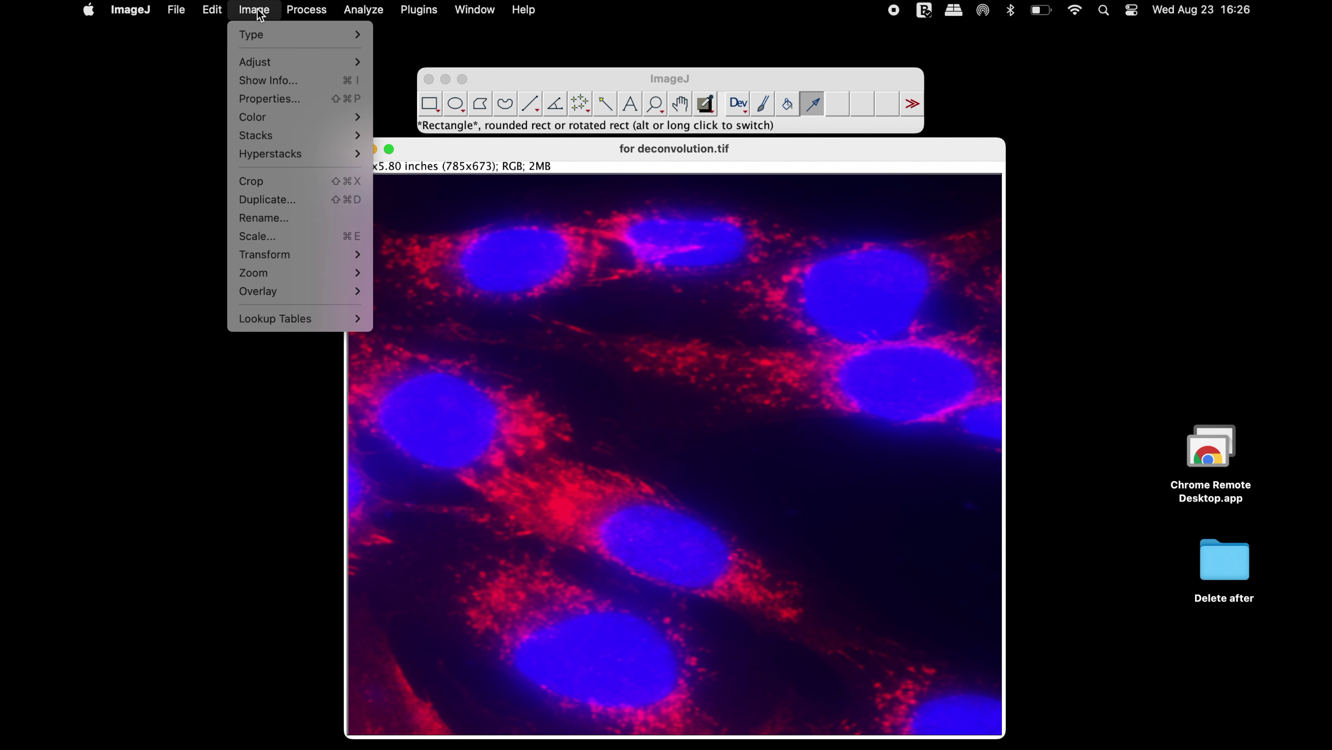
pyautogui.moveTo(291, 116)
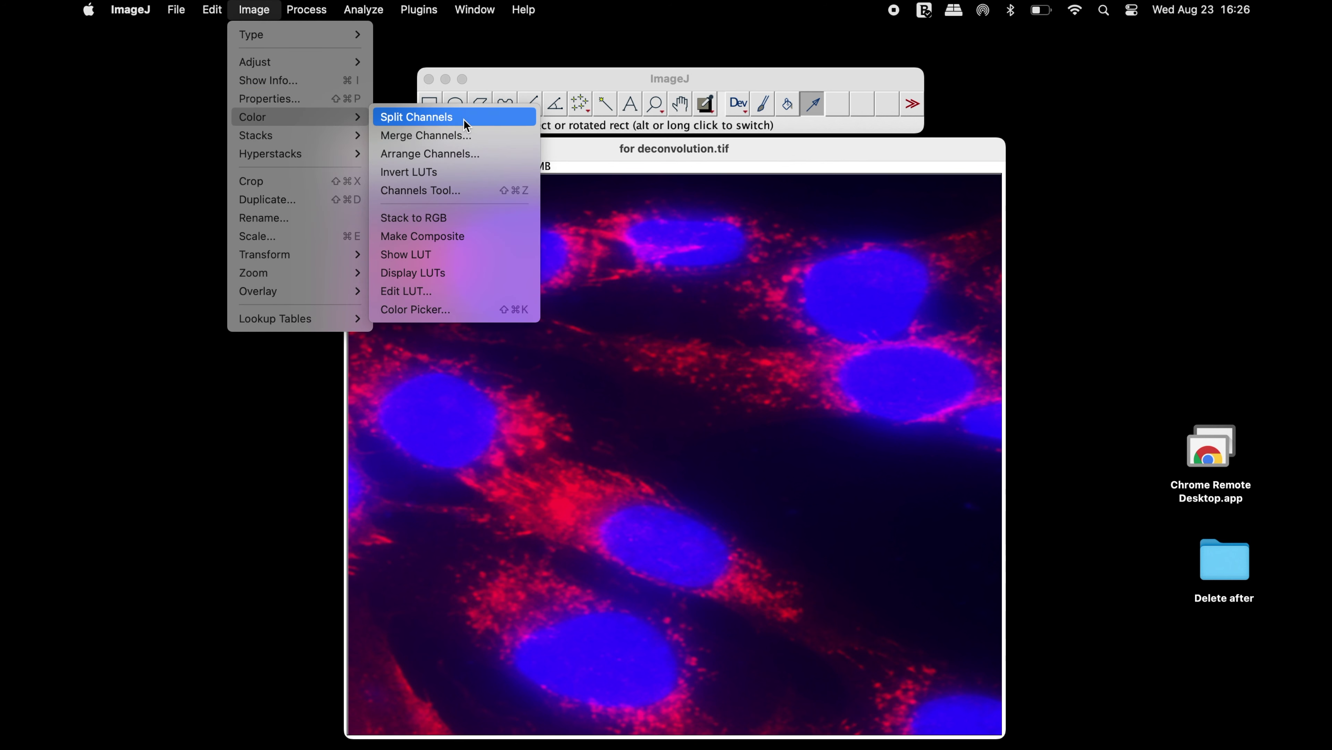
pyautogui.click(482, 118)
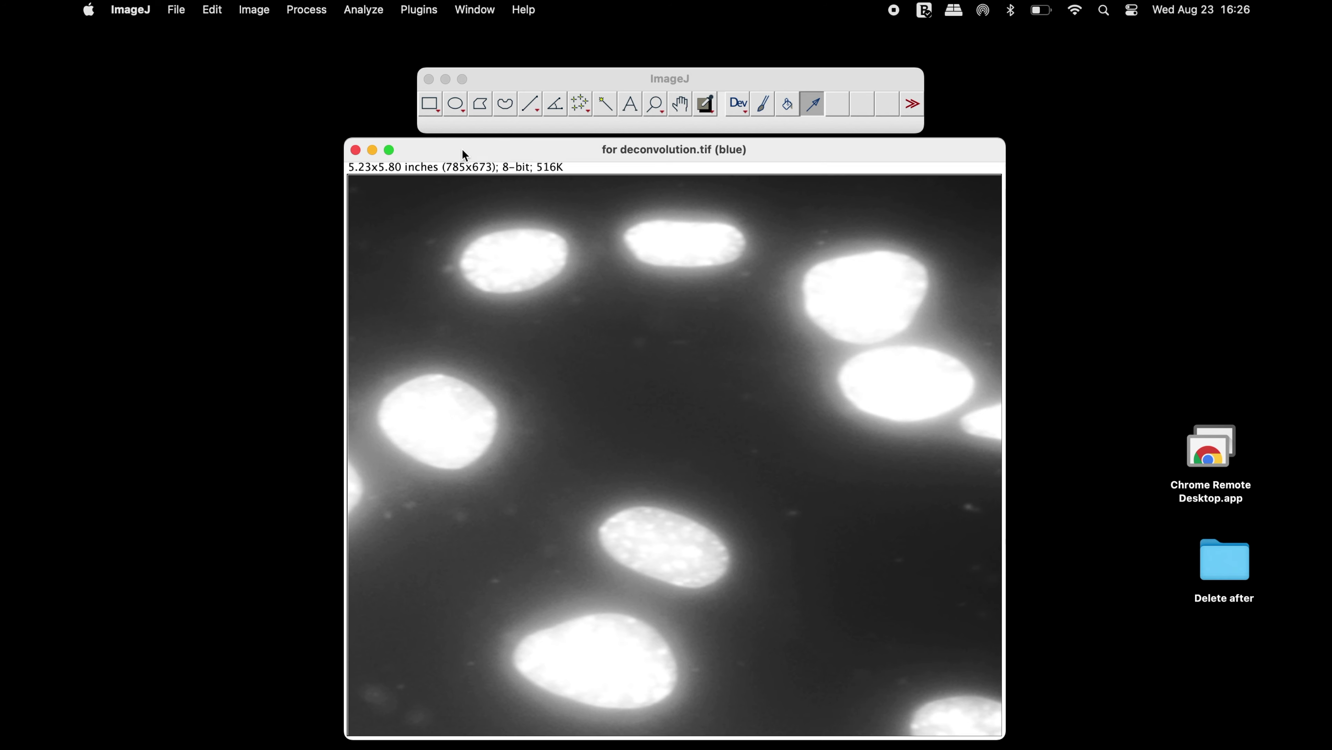
# Close the green channel, minimize the blue channel, and centre the red channel window
pyautogui.moveTo(462, 149); pyautogui.dragTo(744, 203)
pyautogui.moveTo(549, 147); pyautogui.dragTo(339, 261)
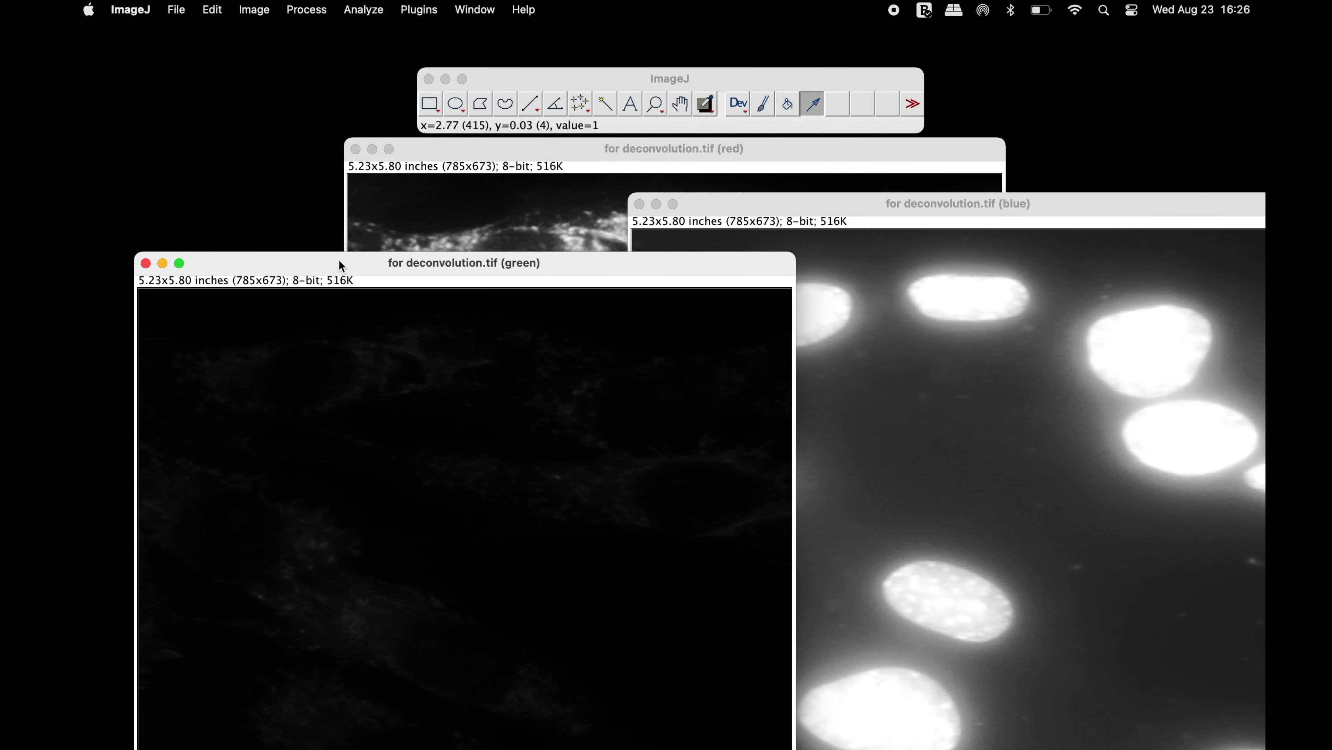
pyautogui.click(146, 264)
pyautogui.click(481, 153)
pyautogui.moveTo(481, 153); pyautogui.dragTo(202, 137)
pyautogui.moveTo(797, 205); pyautogui.dragTo(801, 151)
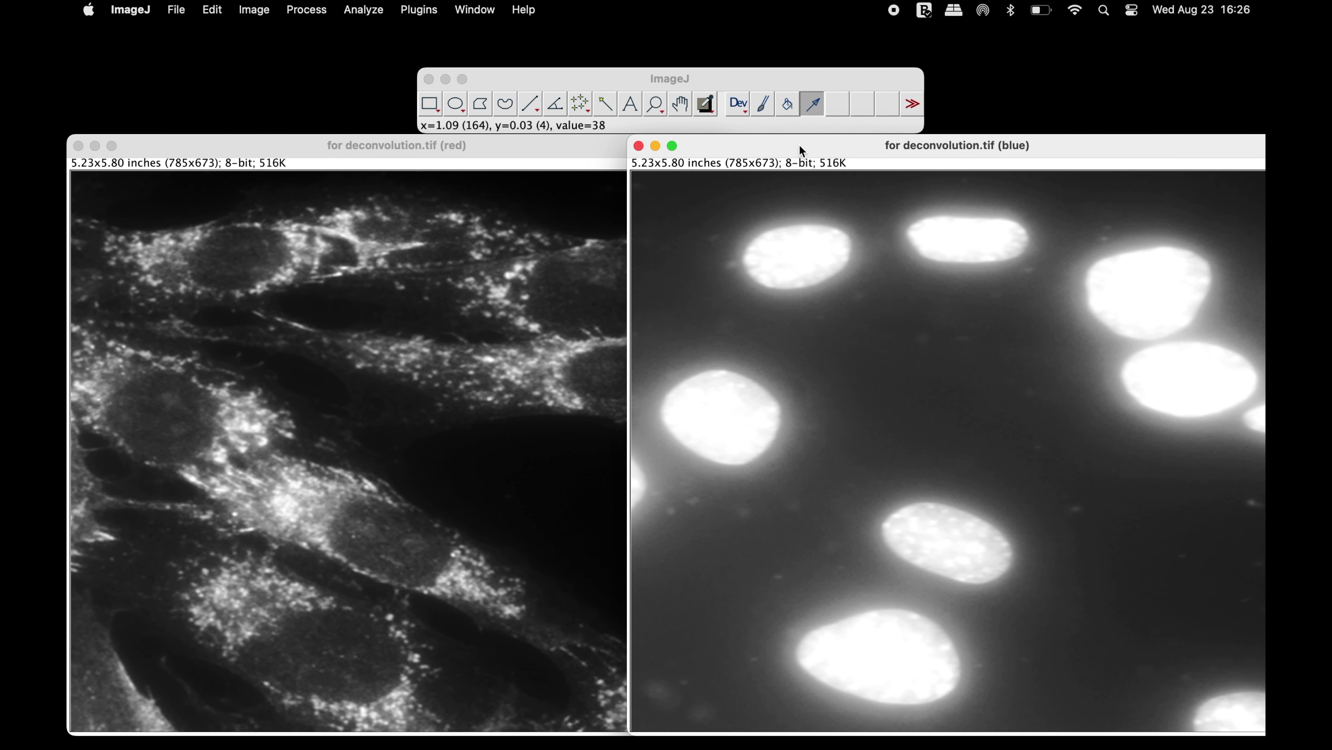
pyautogui.click(656, 147)
pyautogui.moveTo(578, 148); pyautogui.dragTo(795, 171)
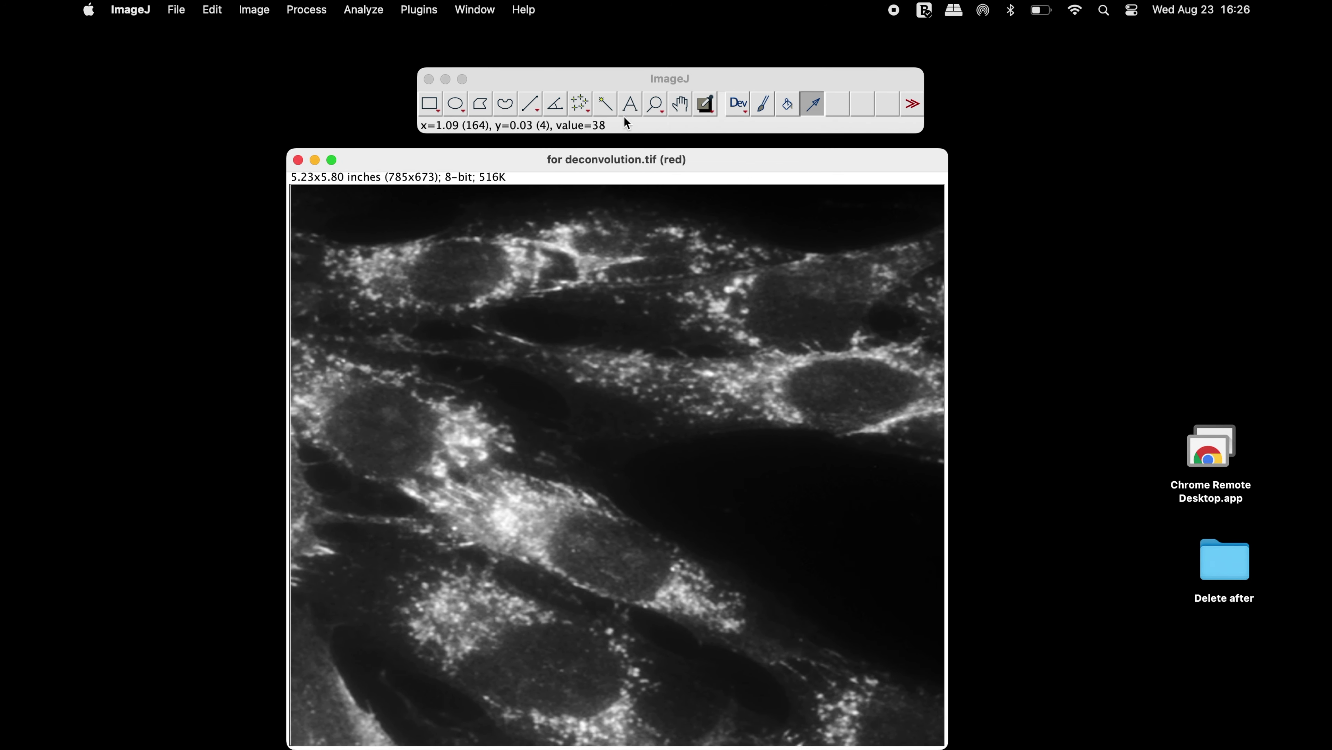
# In Diffraction PSF 3D, change the wavelength from 488 to 594 nm and confirm
pyautogui.click(418, 9)
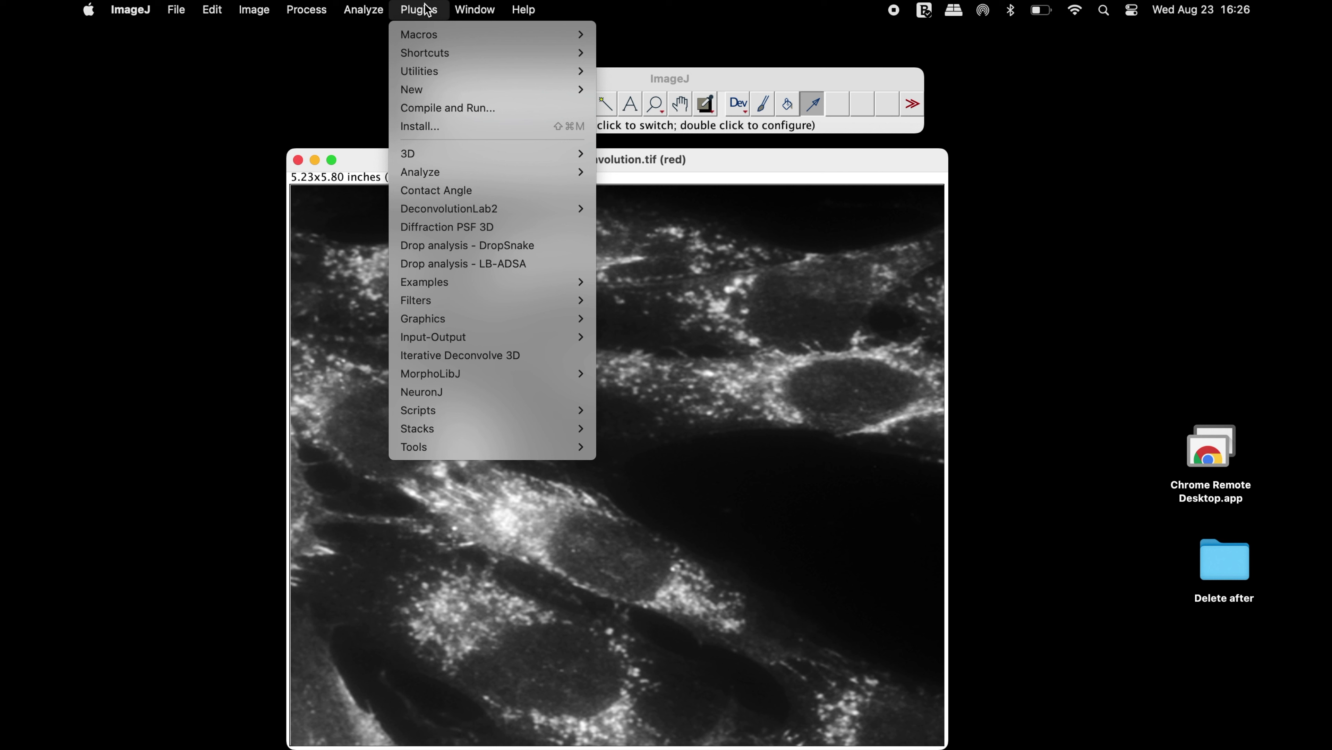
pyautogui.click(528, 226)
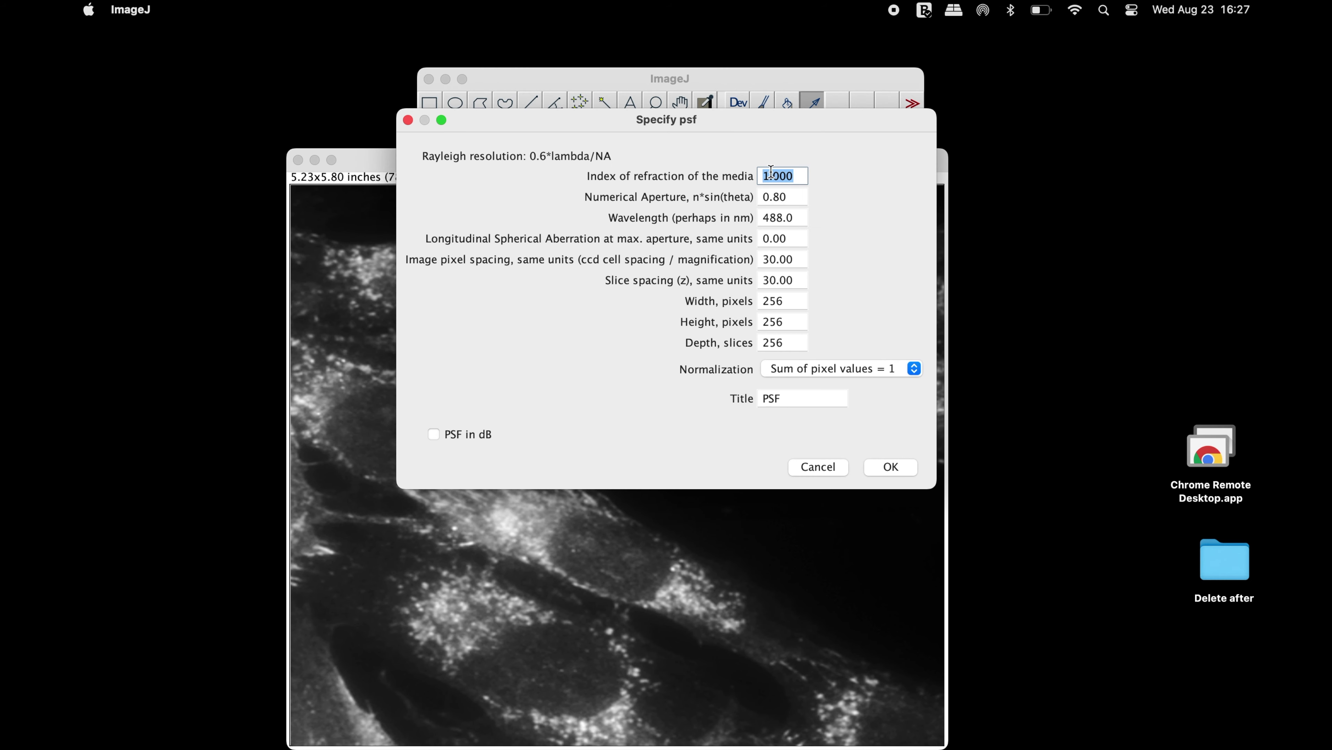
pyautogui.click(793, 200)
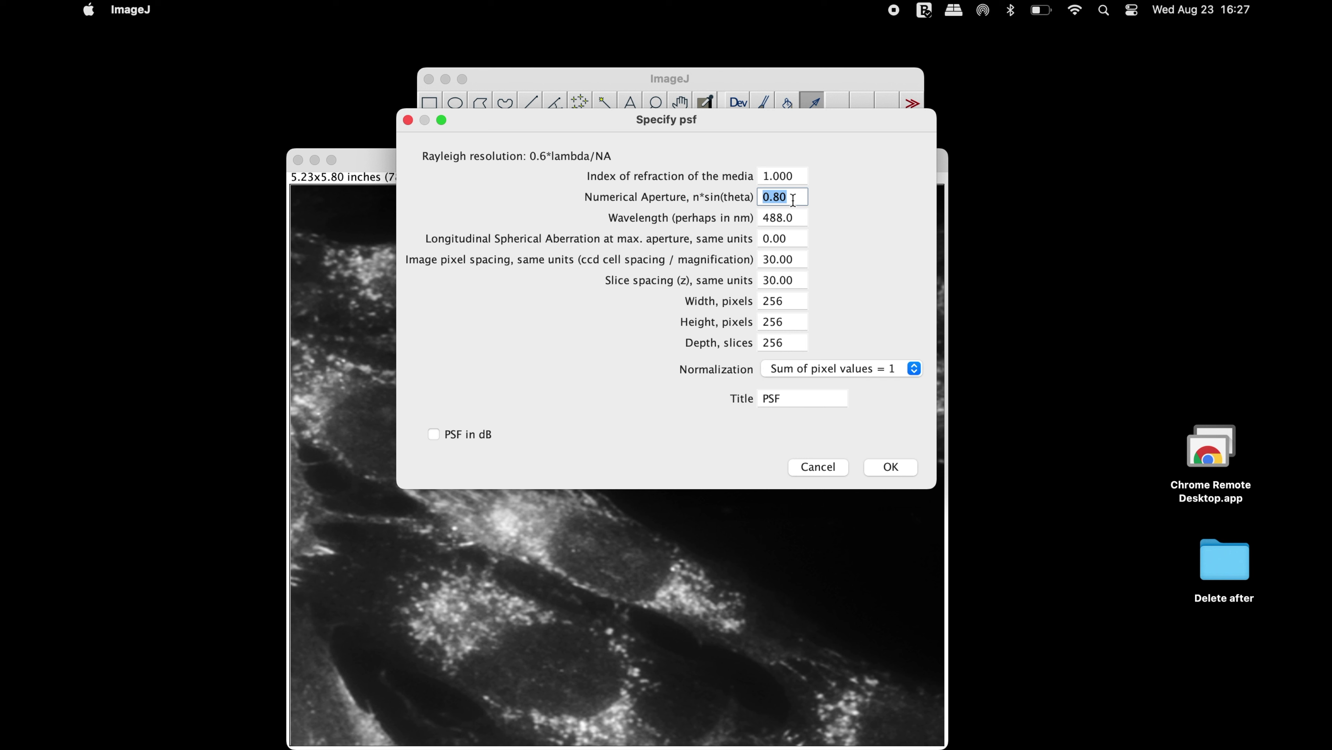
pyautogui.click(783, 217)
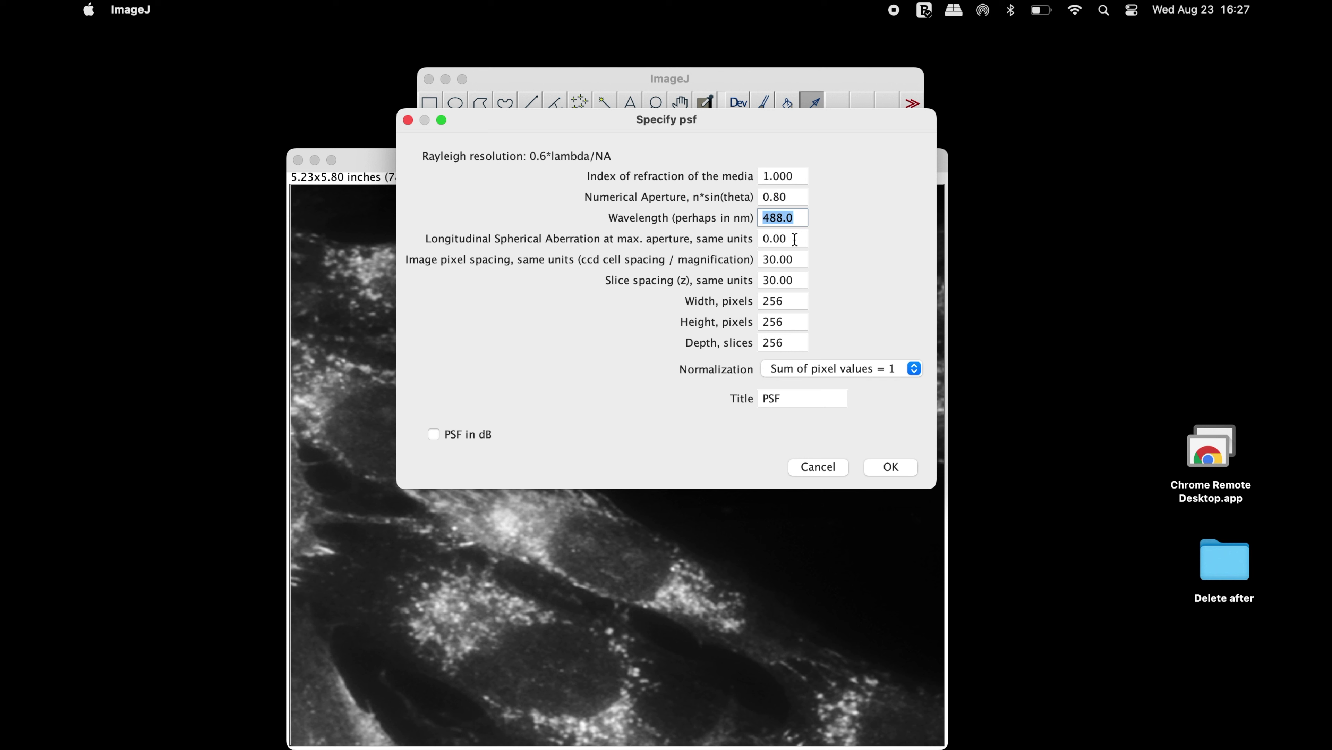
pyautogui.click(783, 218)
pyautogui.press('BackSpace')
pyautogui.press('BackSpace')
pyautogui.press('BackSpace')
pyautogui.write('594')
pyautogui.click(876, 466)
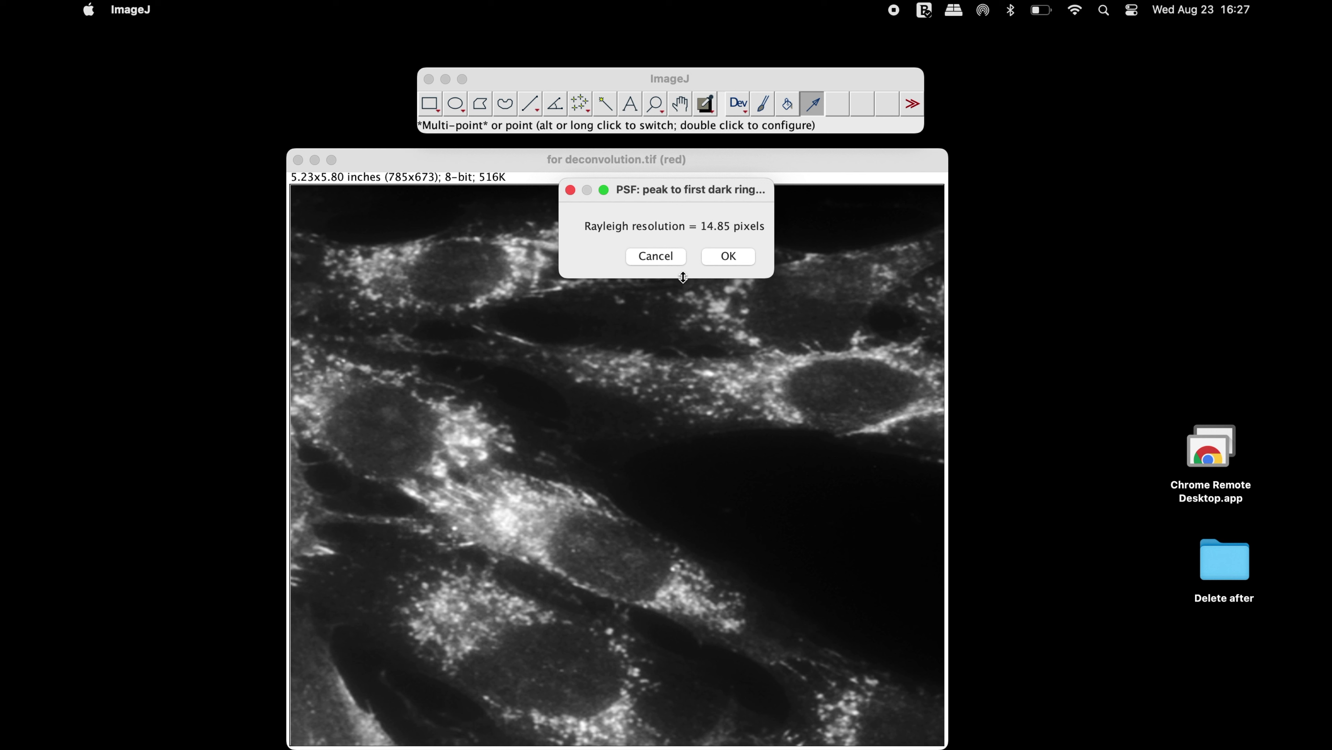
# Compute the PSF, average-project all its slices into AVG_PSF, and close the PSF stack
pyautogui.click(735, 259)
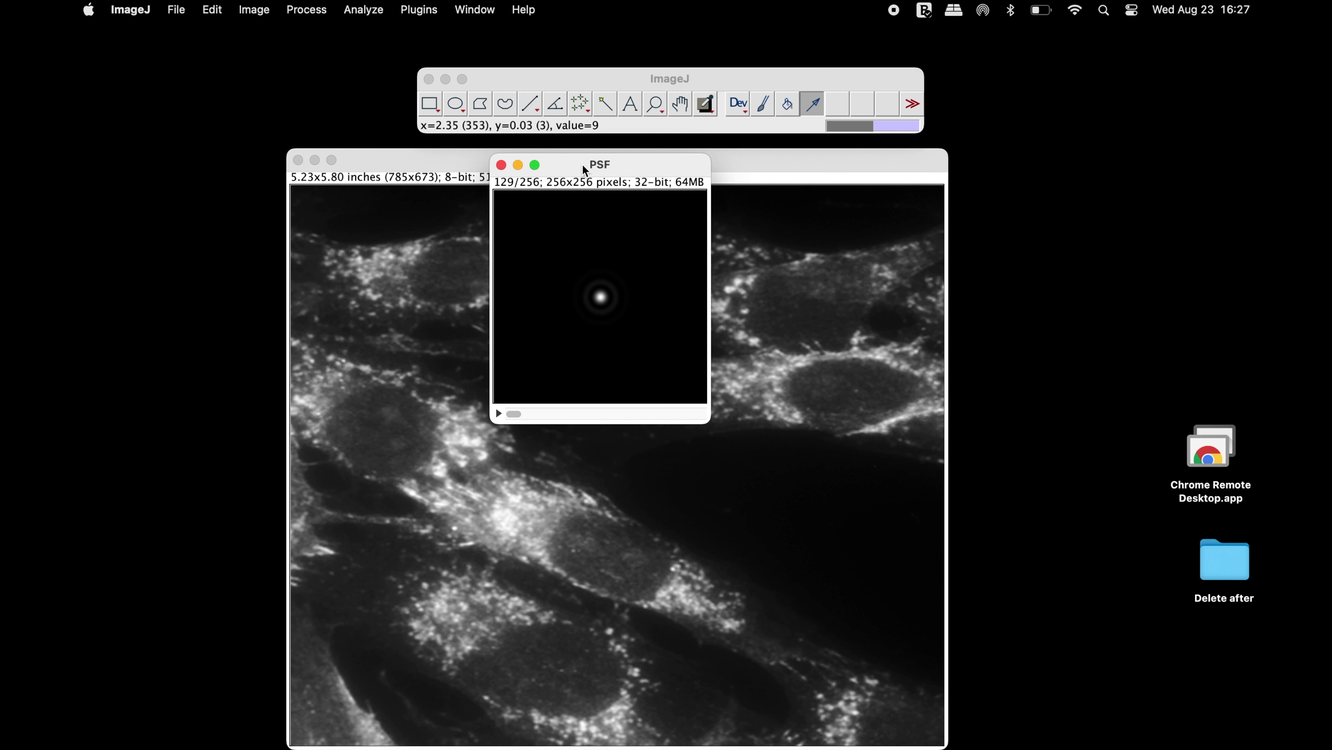
pyautogui.moveTo(512, 415); pyautogui.dragTo(598, 417)
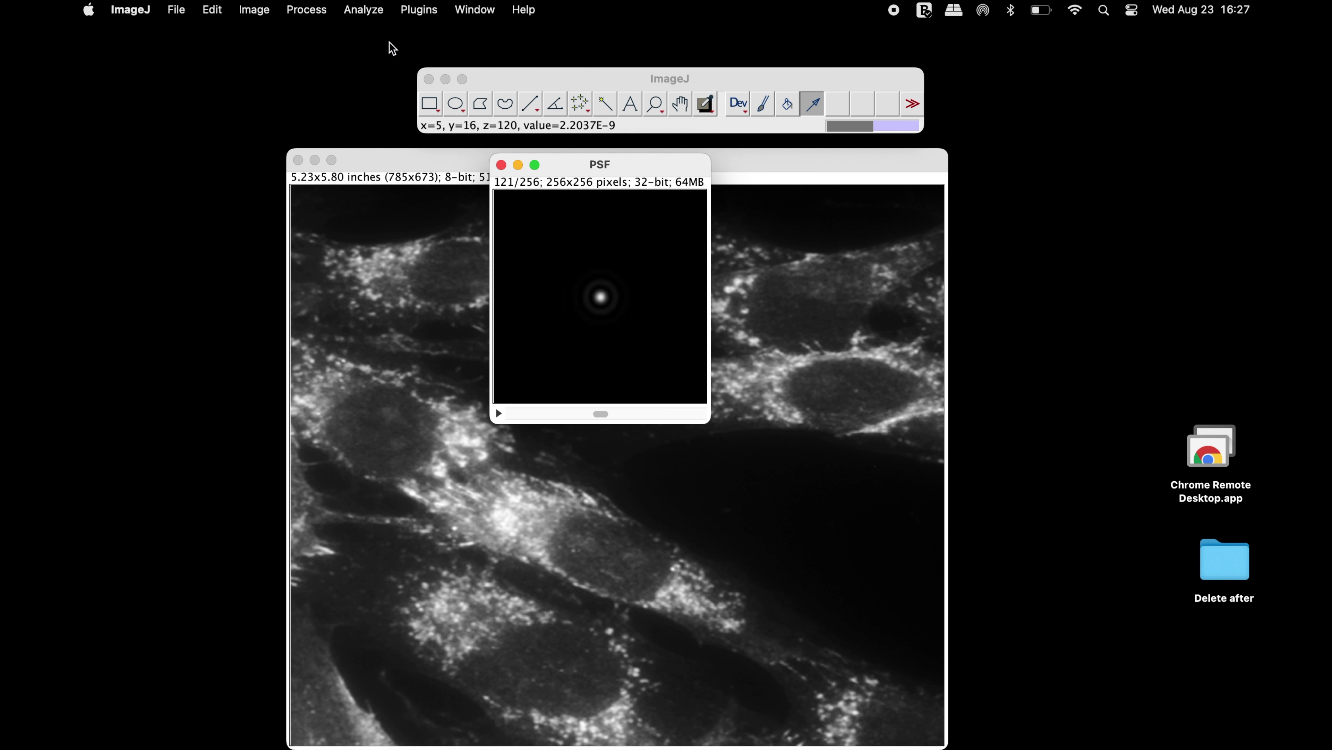
pyautogui.click(258, 10)
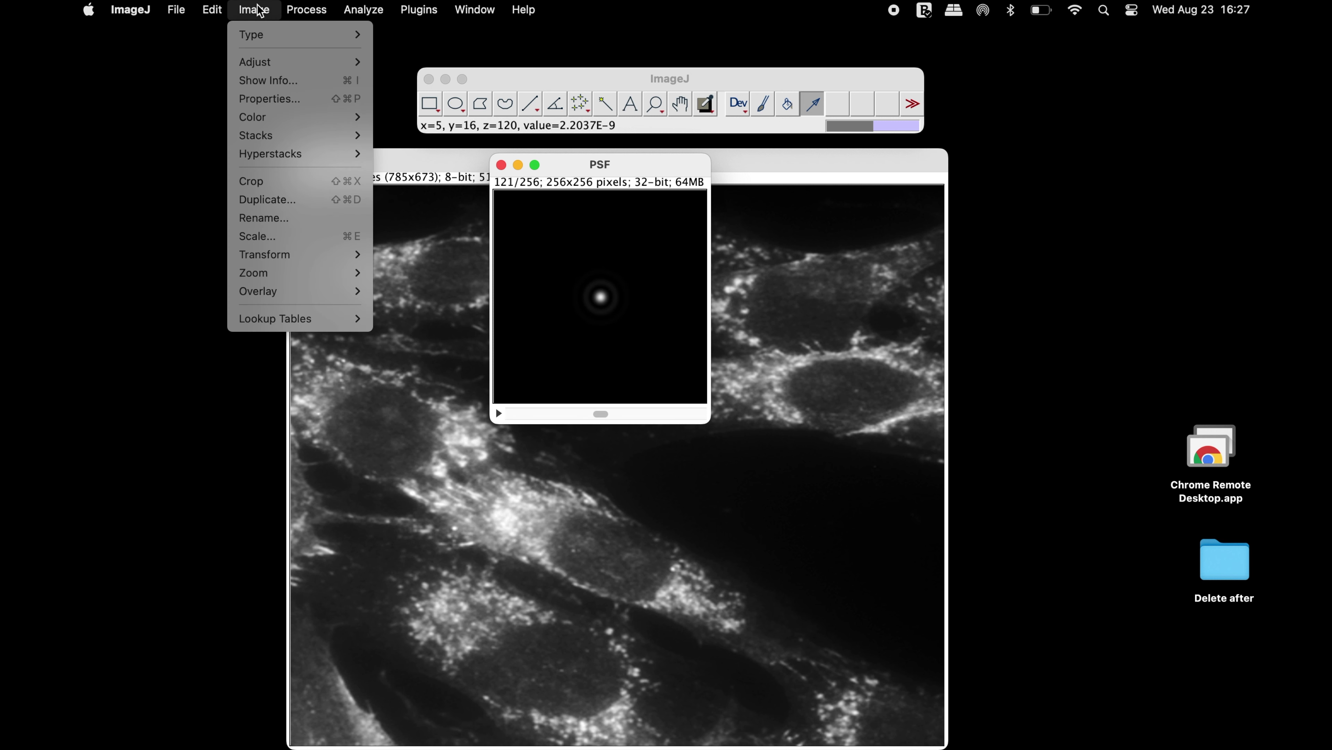
pyautogui.moveTo(290, 135)
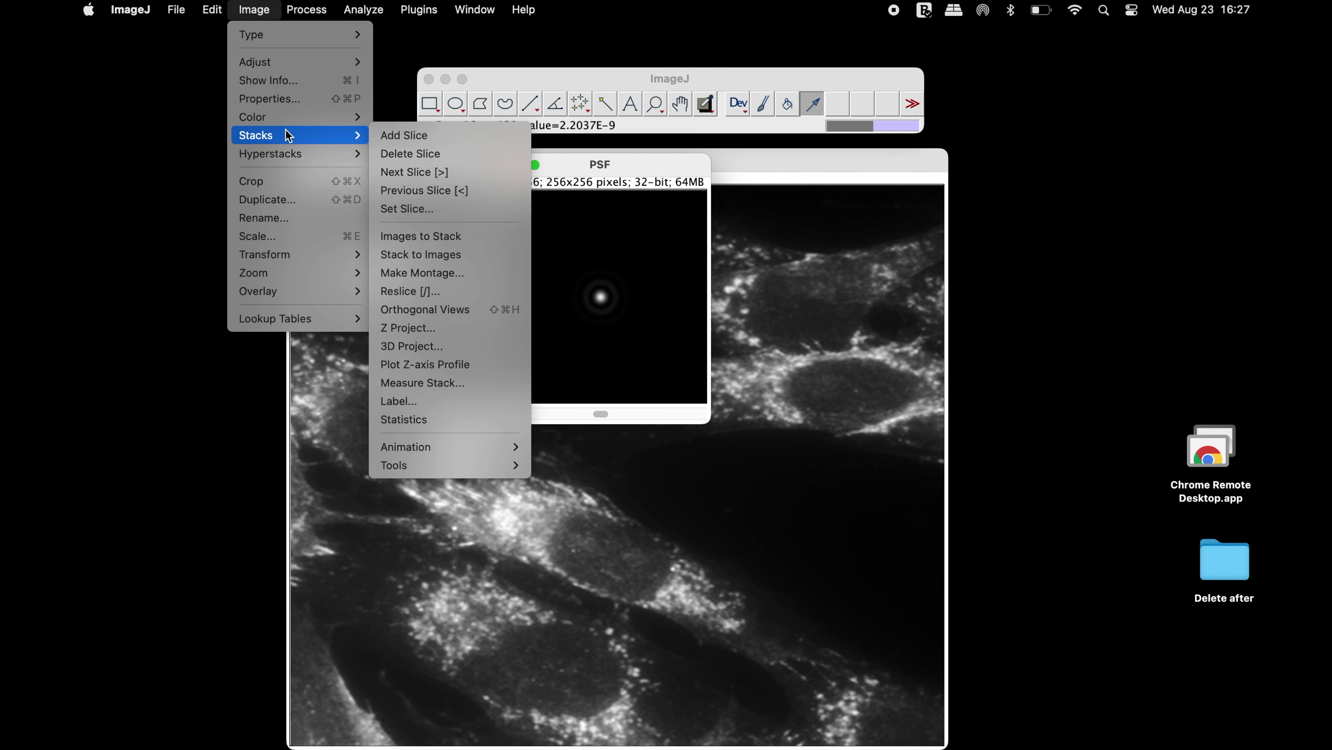
pyautogui.click(475, 330)
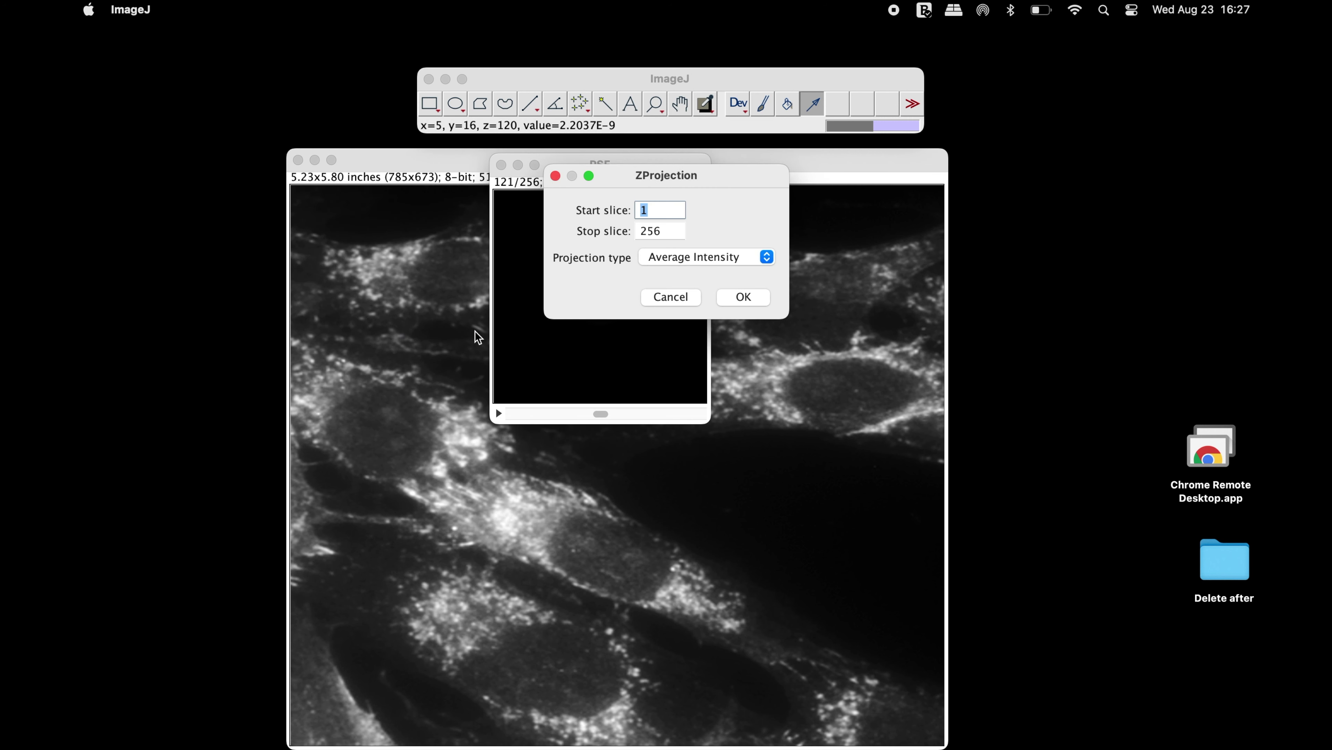
pyautogui.click(720, 294)
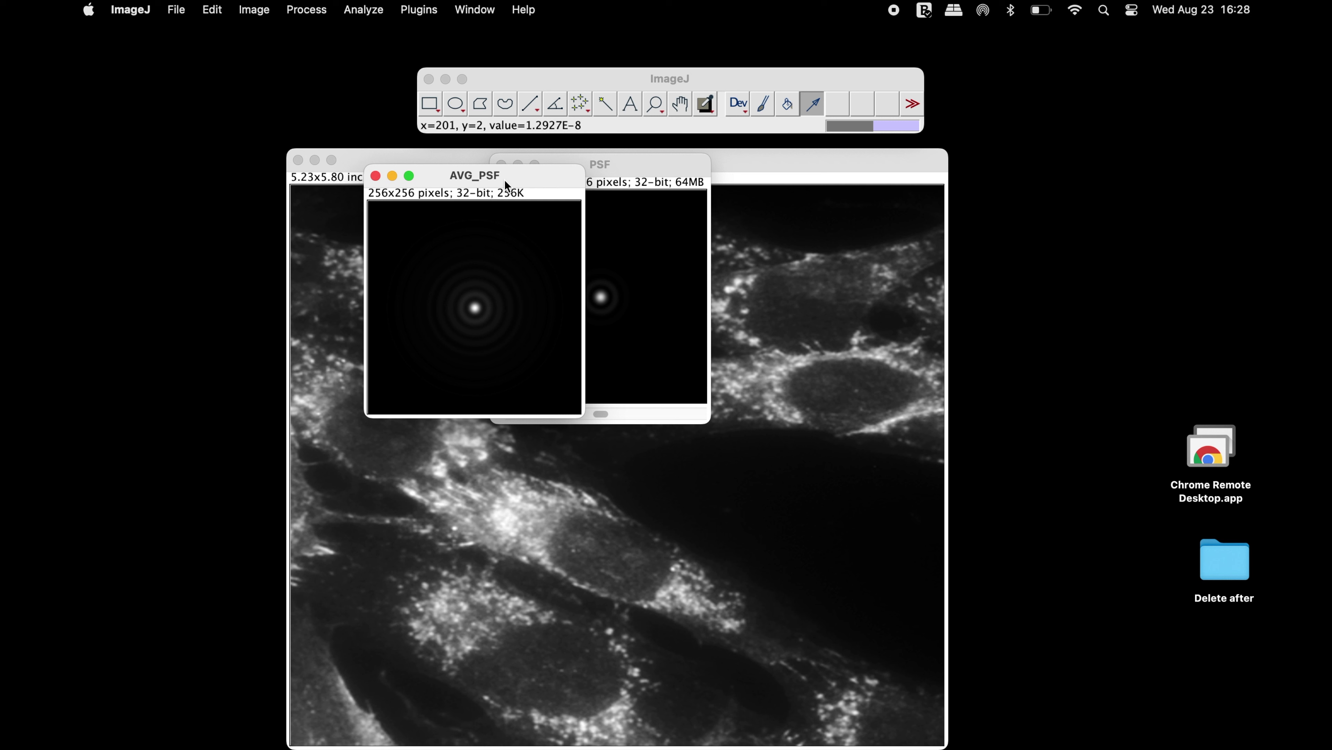
pyautogui.click(619, 164)
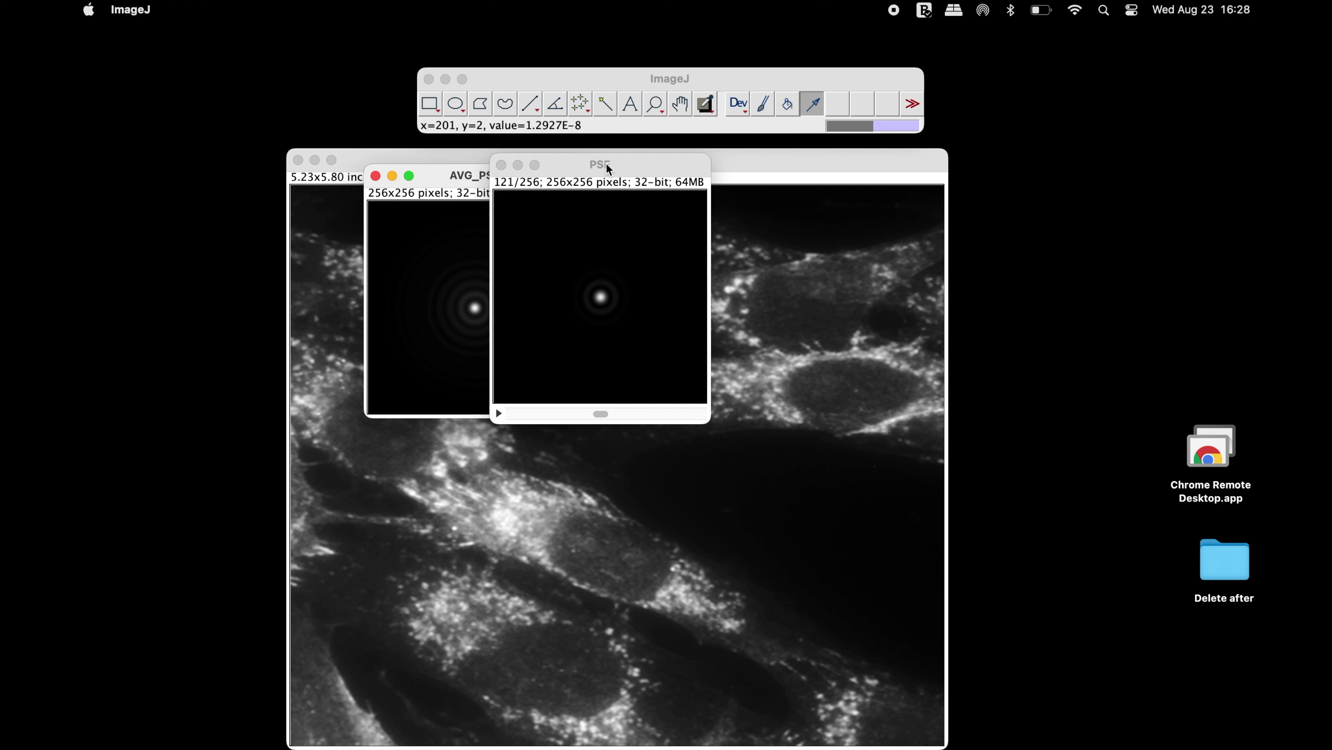
pyautogui.click(502, 164)
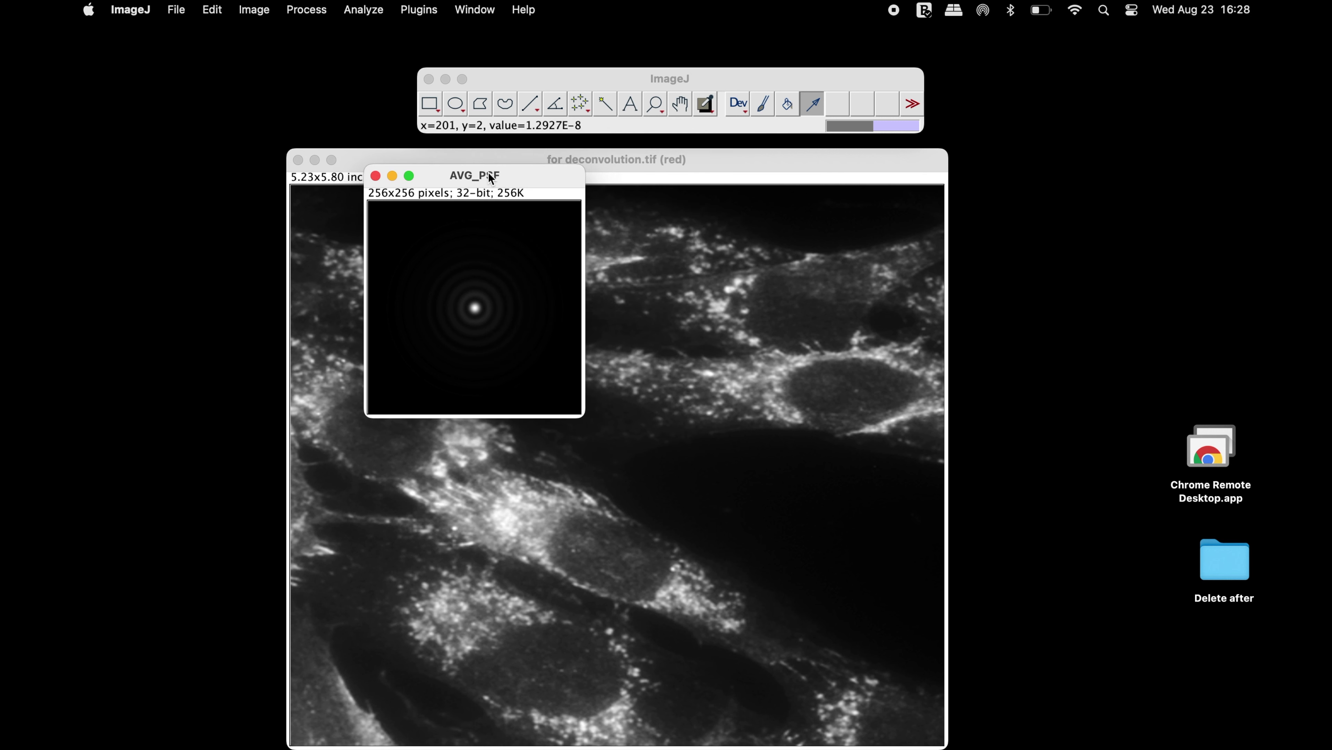
# Run Iterative Deconvolve 3D on the red channel with AVG_PSF and a maximum of 8 iterations
pyautogui.click(418, 9)
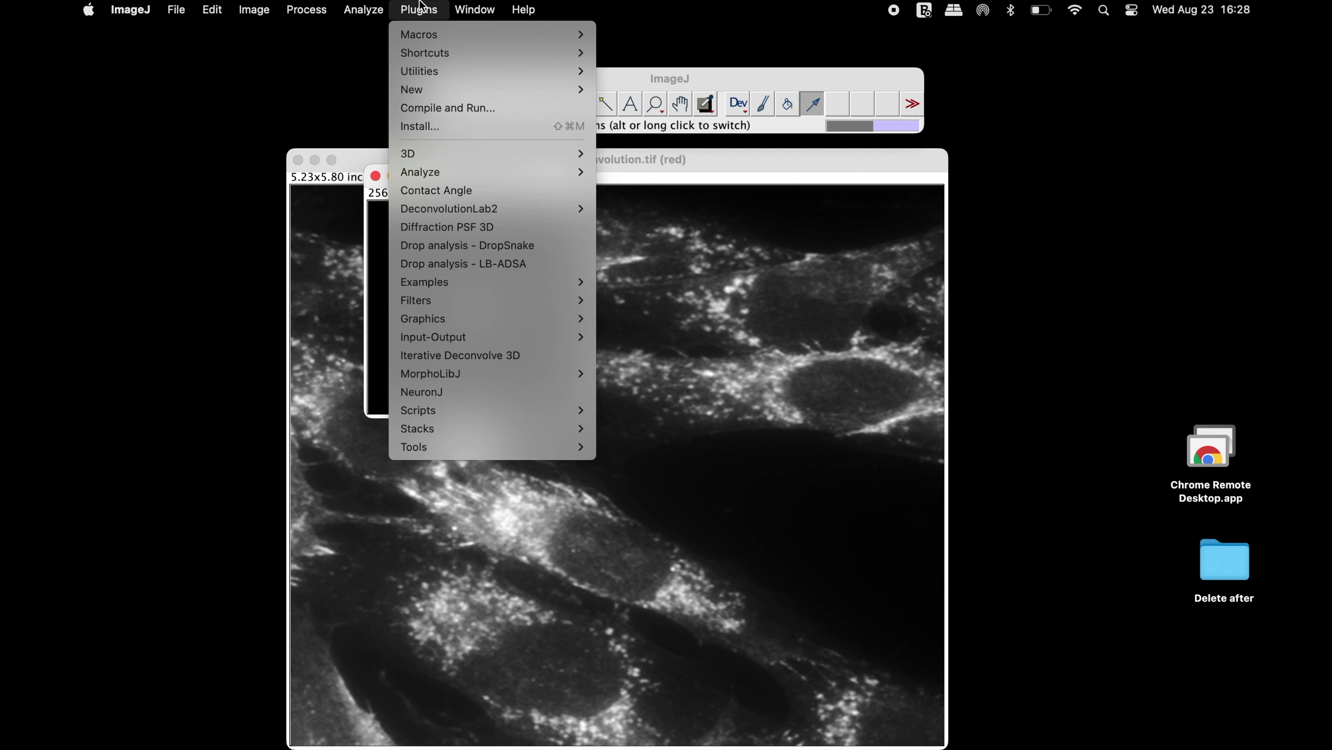
pyautogui.click(536, 353)
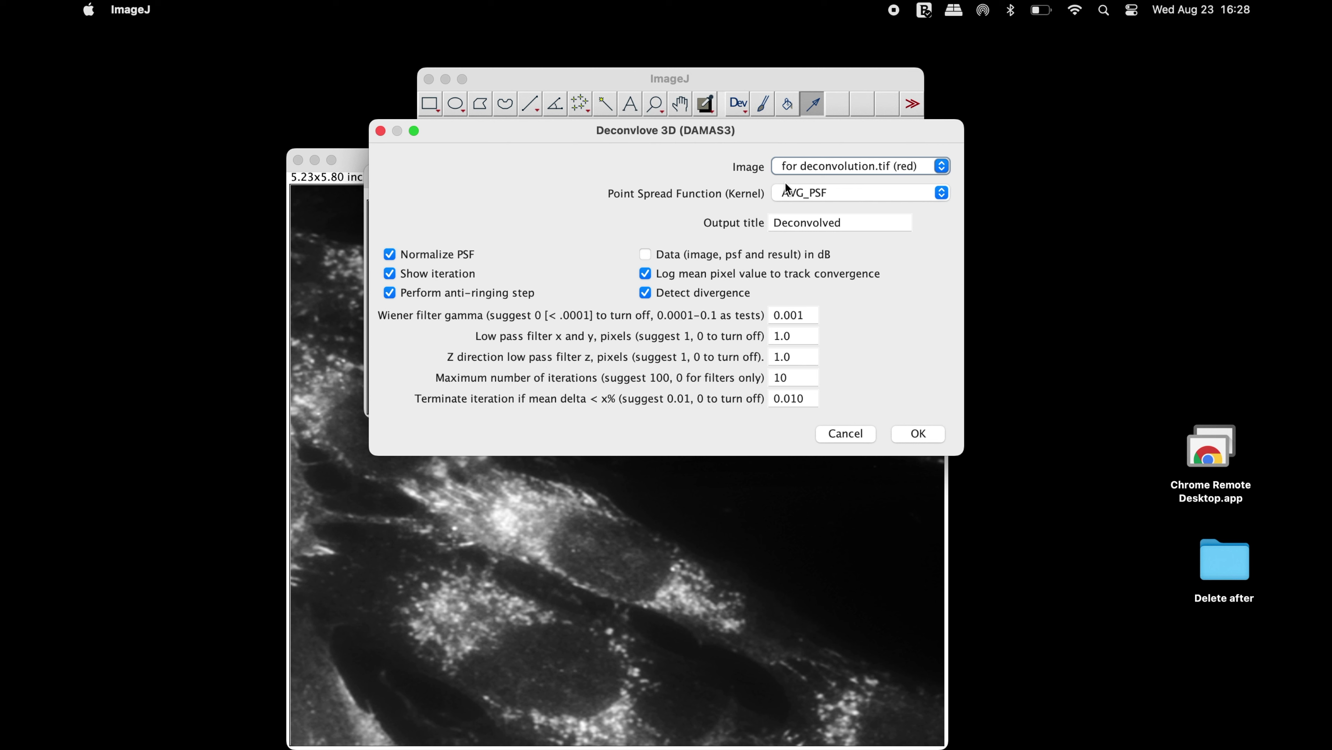
pyautogui.click(940, 171)
pyautogui.click(914, 167)
pyautogui.click(895, 197)
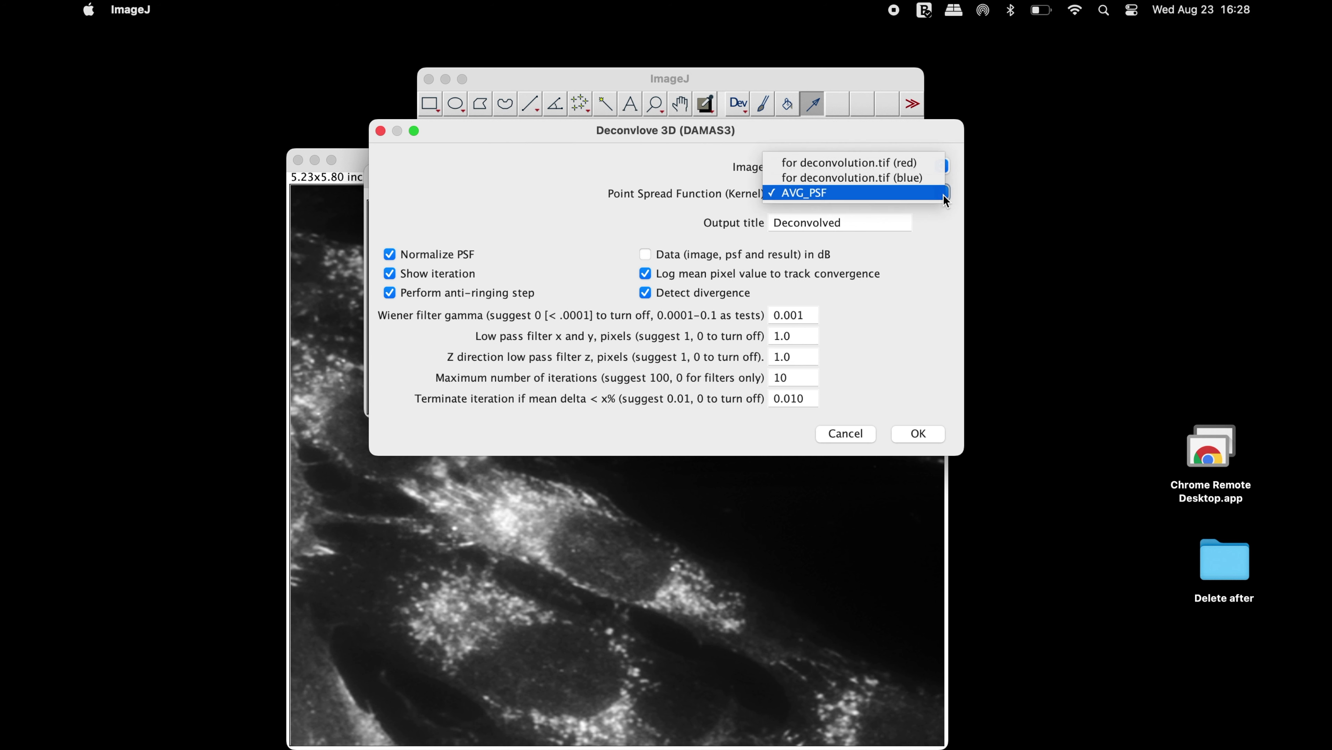
pyautogui.click(918, 191)
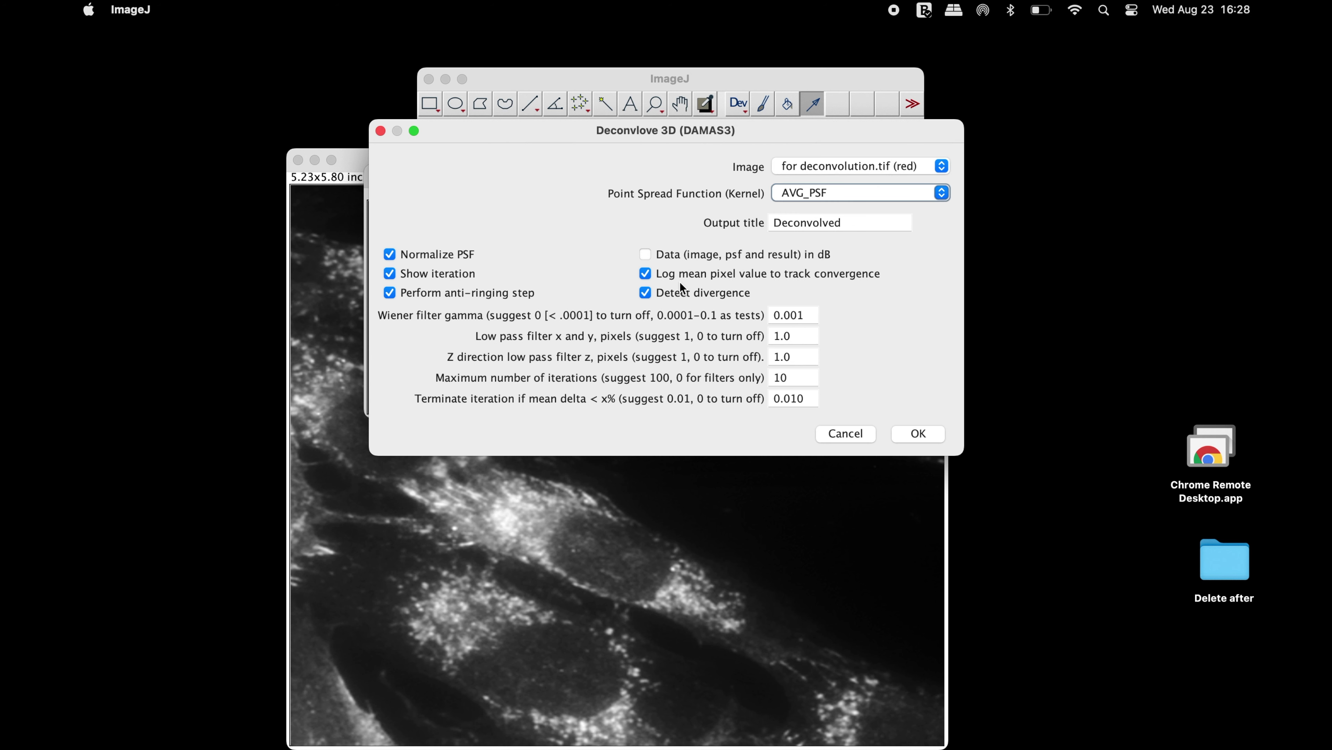
pyautogui.click(794, 378)
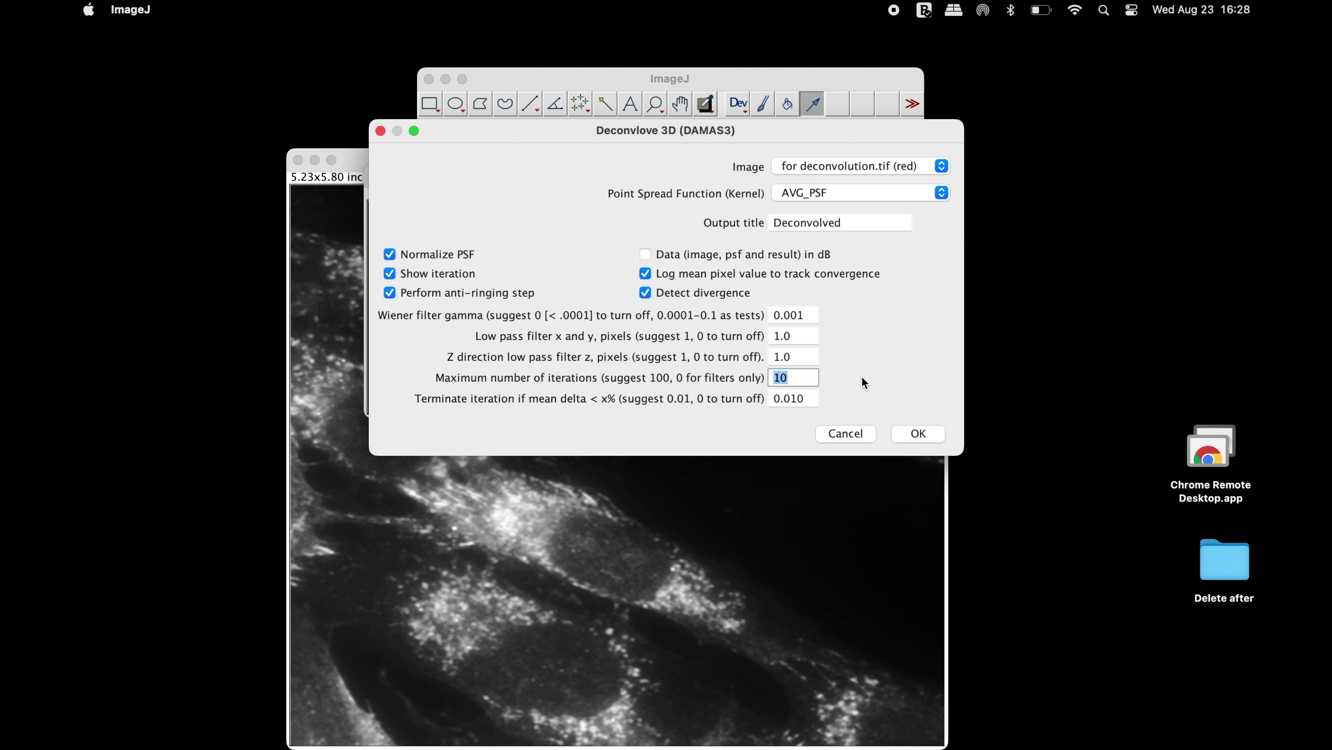
pyautogui.write('8')
pyautogui.click(907, 431)
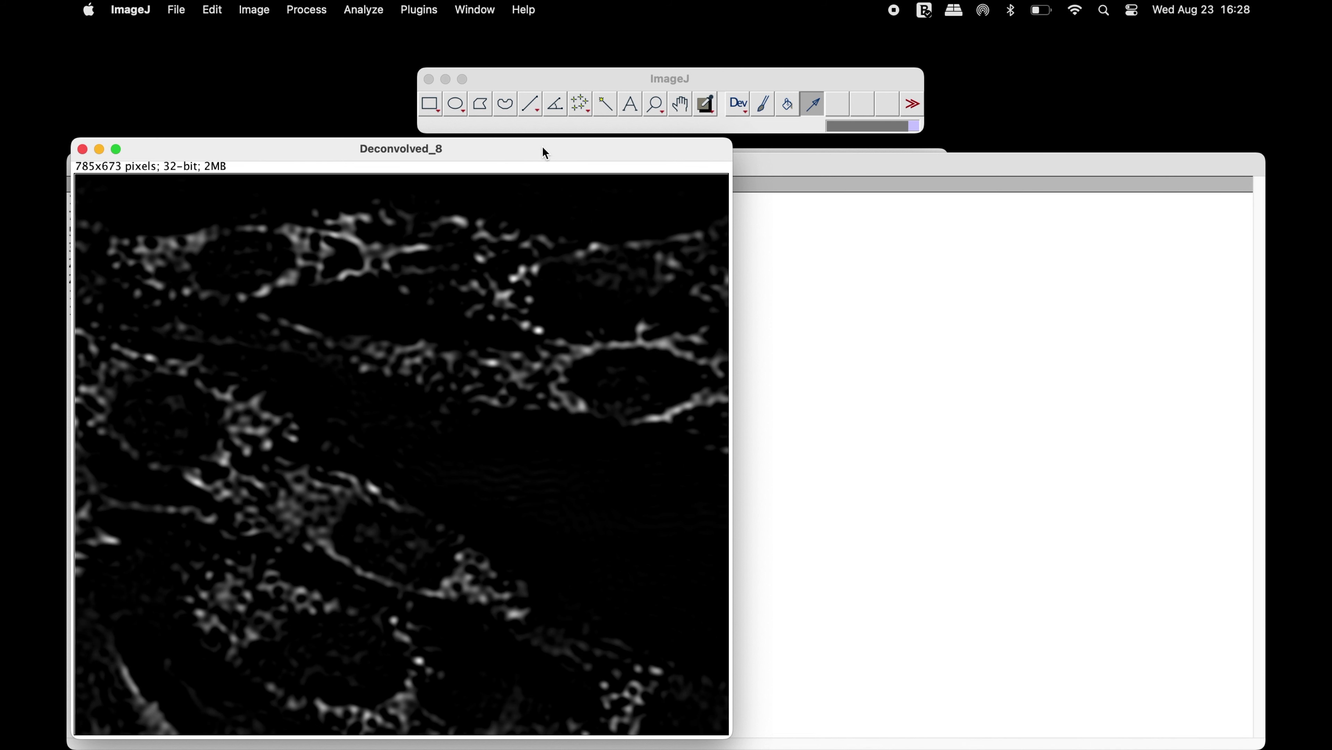
pyautogui.moveTo(544, 149); pyautogui.dragTo(812, 159)
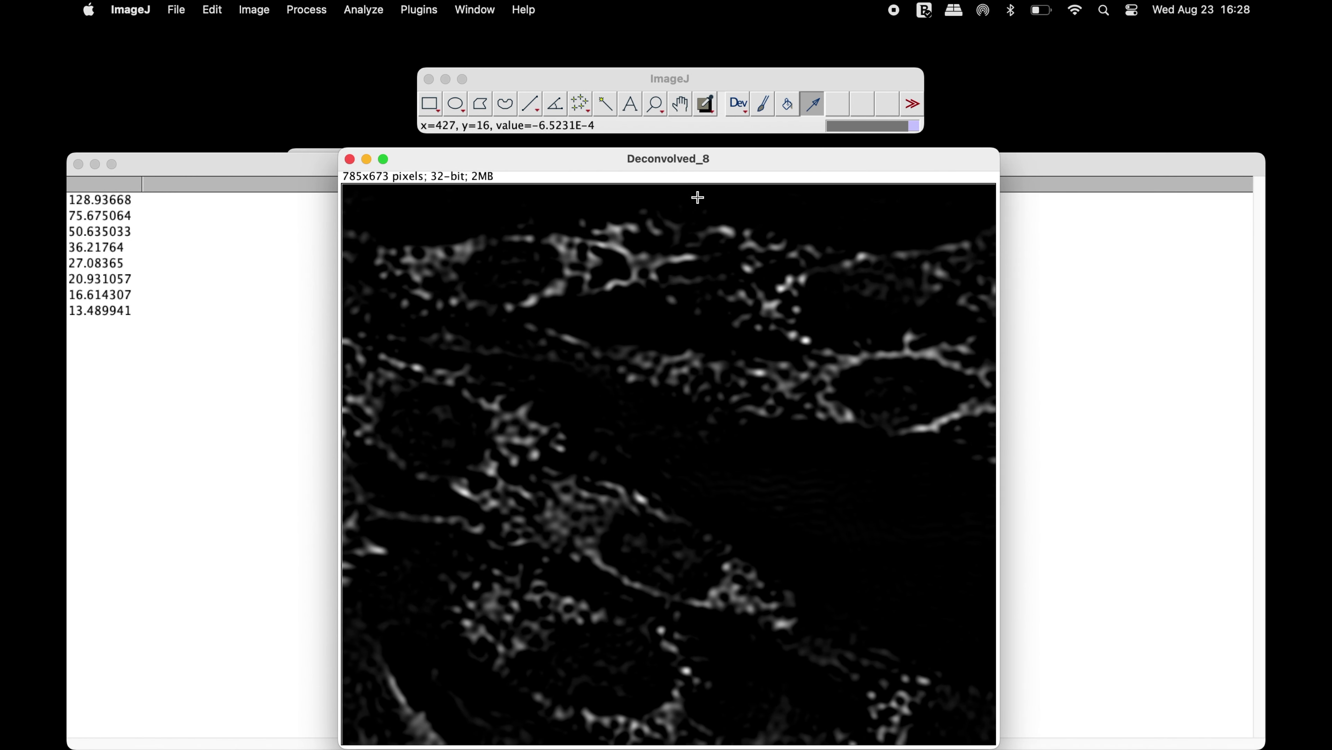
# Close the iteration values list, compare Deconvolved_8 with the red original, then close the original
pyautogui.click(78, 163)
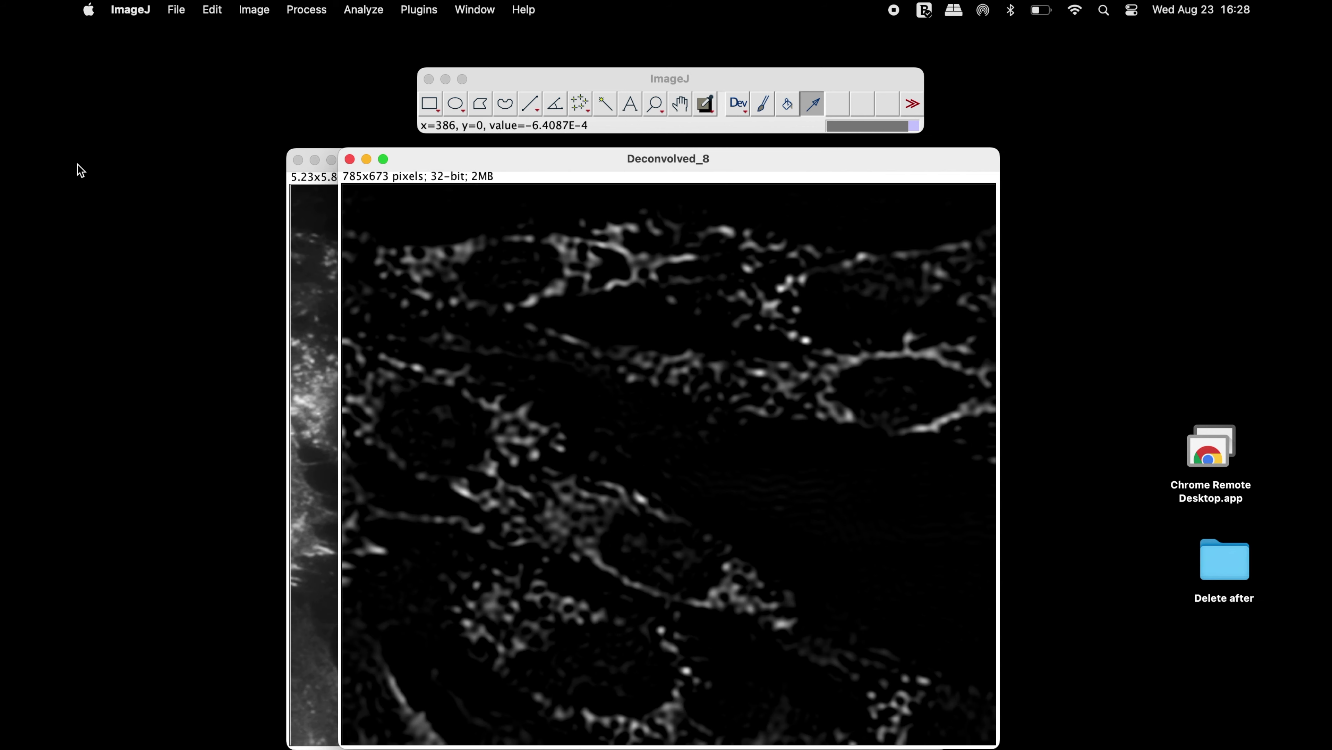
pyautogui.moveTo(636, 158); pyautogui.dragTo(947, 159)
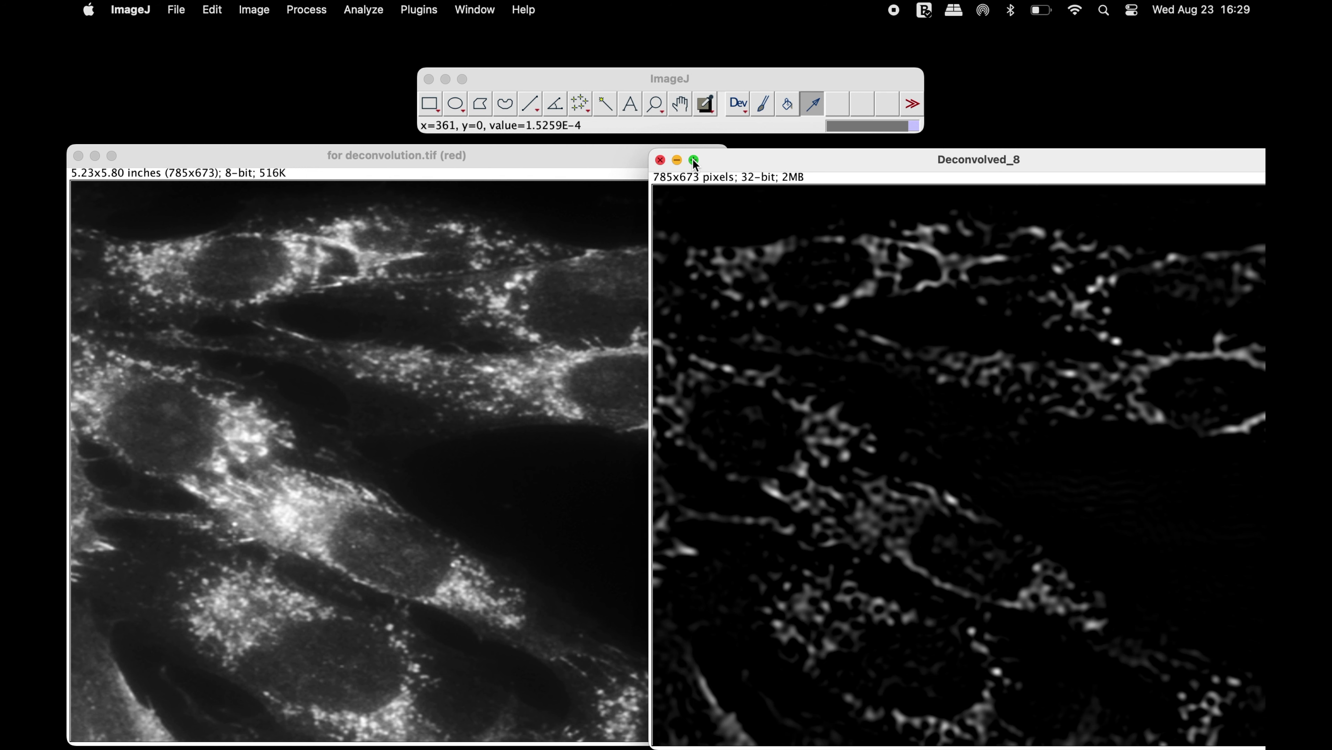
pyautogui.moveTo(694, 159)
pyautogui.moveTo(750, 167); pyautogui.dragTo(491, 139)
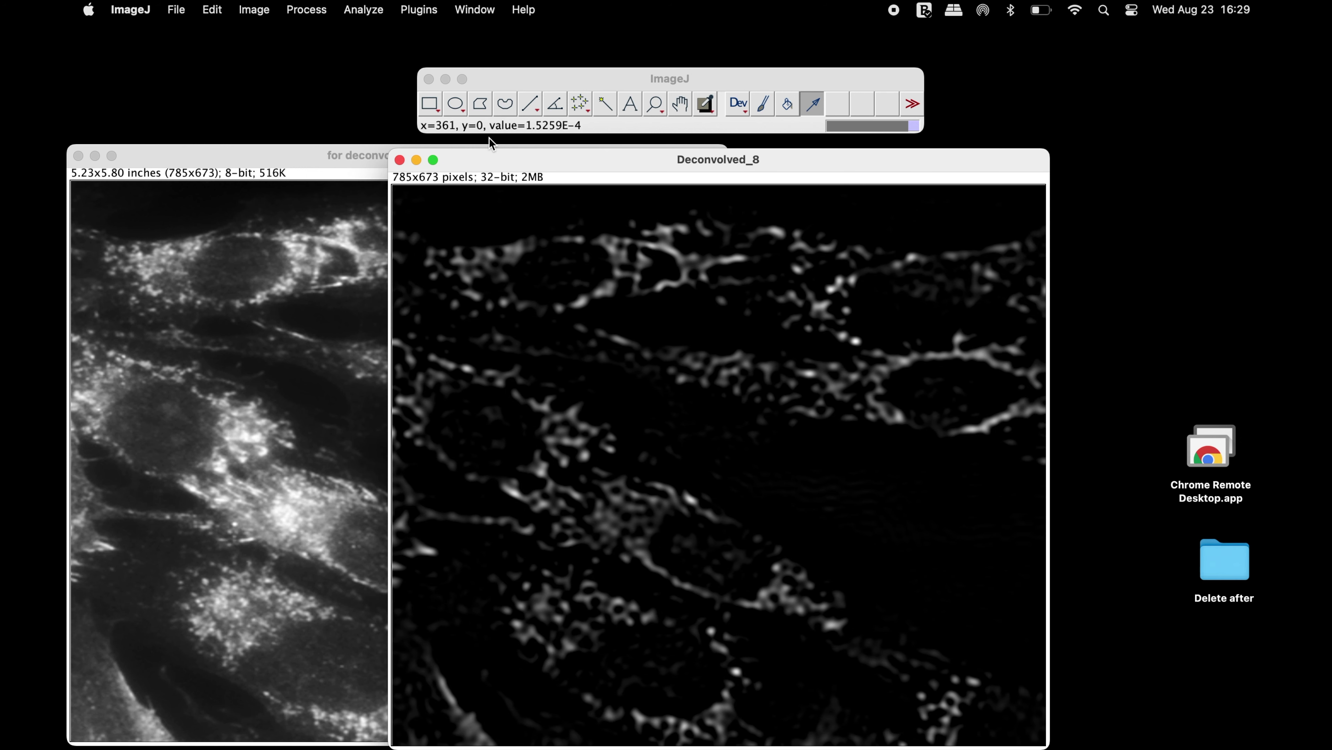
pyautogui.click(77, 156)
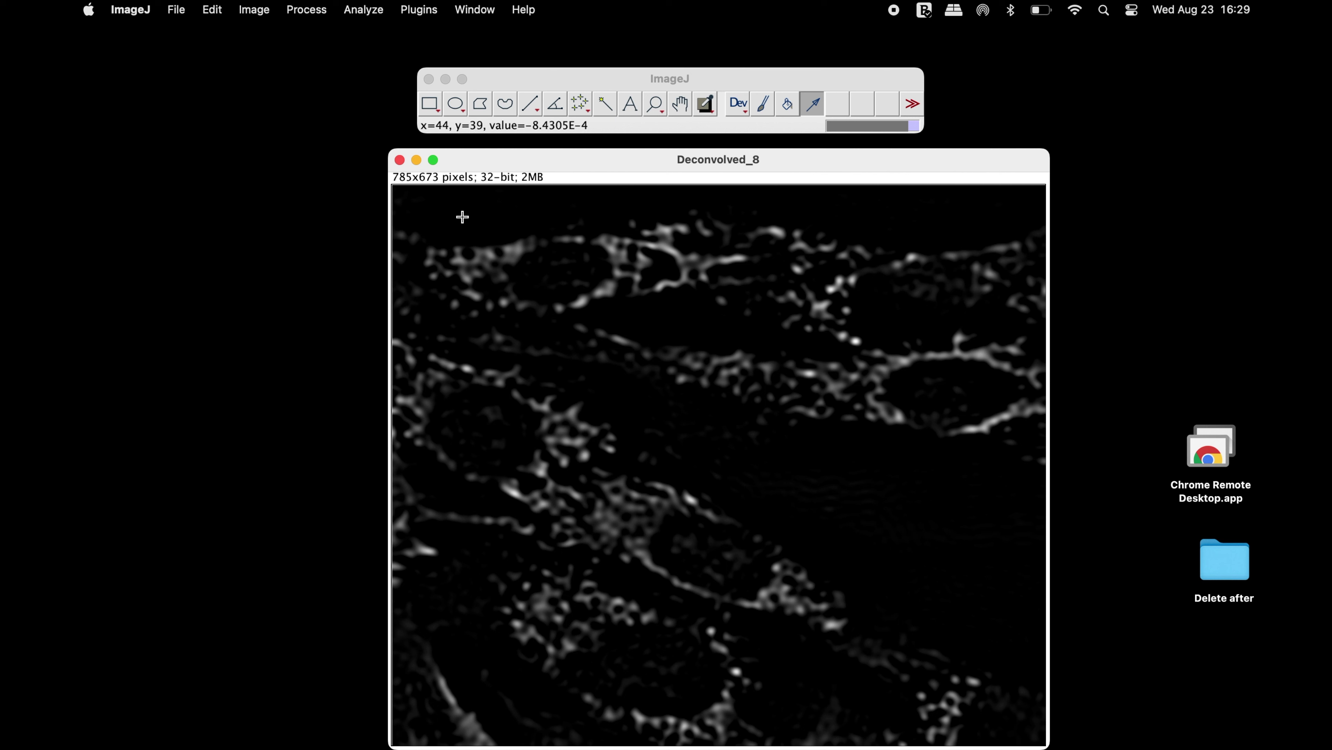
# Apply the Red LUT to Deconvolved_8 and brighten it with Brightness/Contrast
pyautogui.click(254, 10)
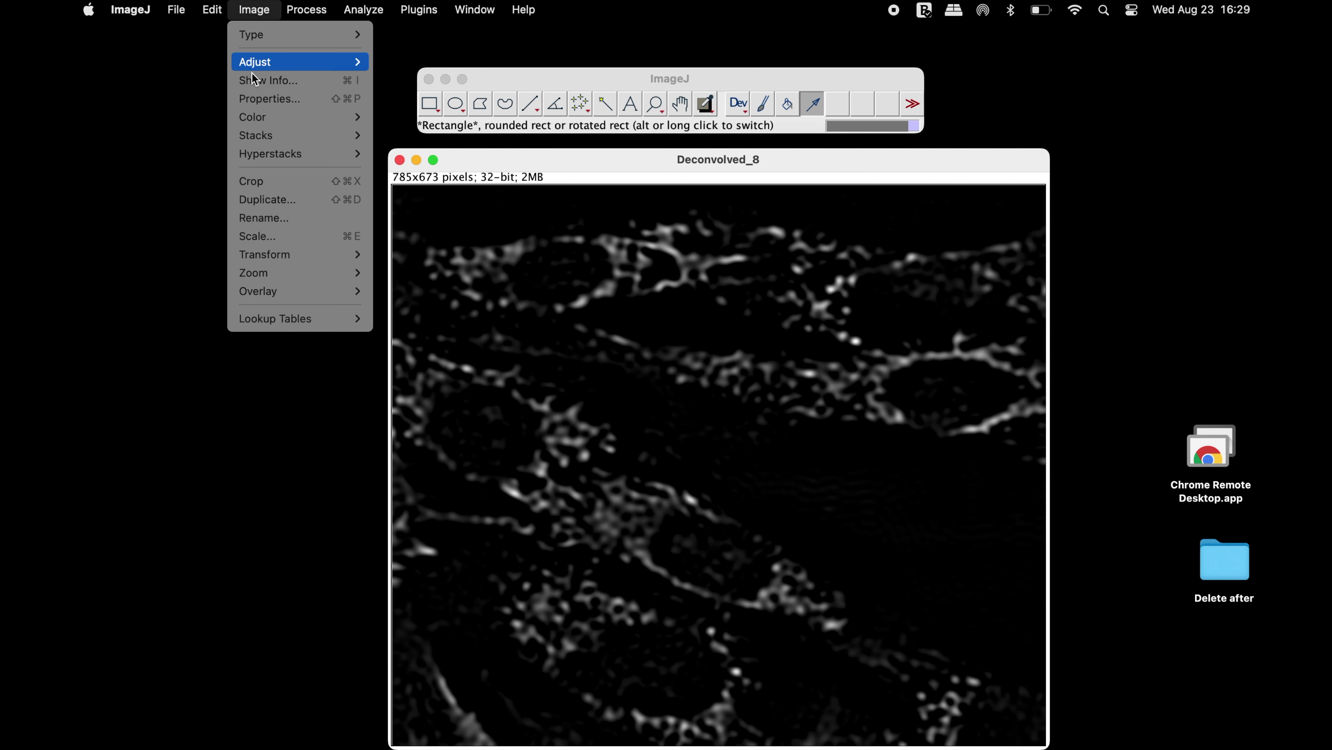
pyautogui.moveTo(273, 321)
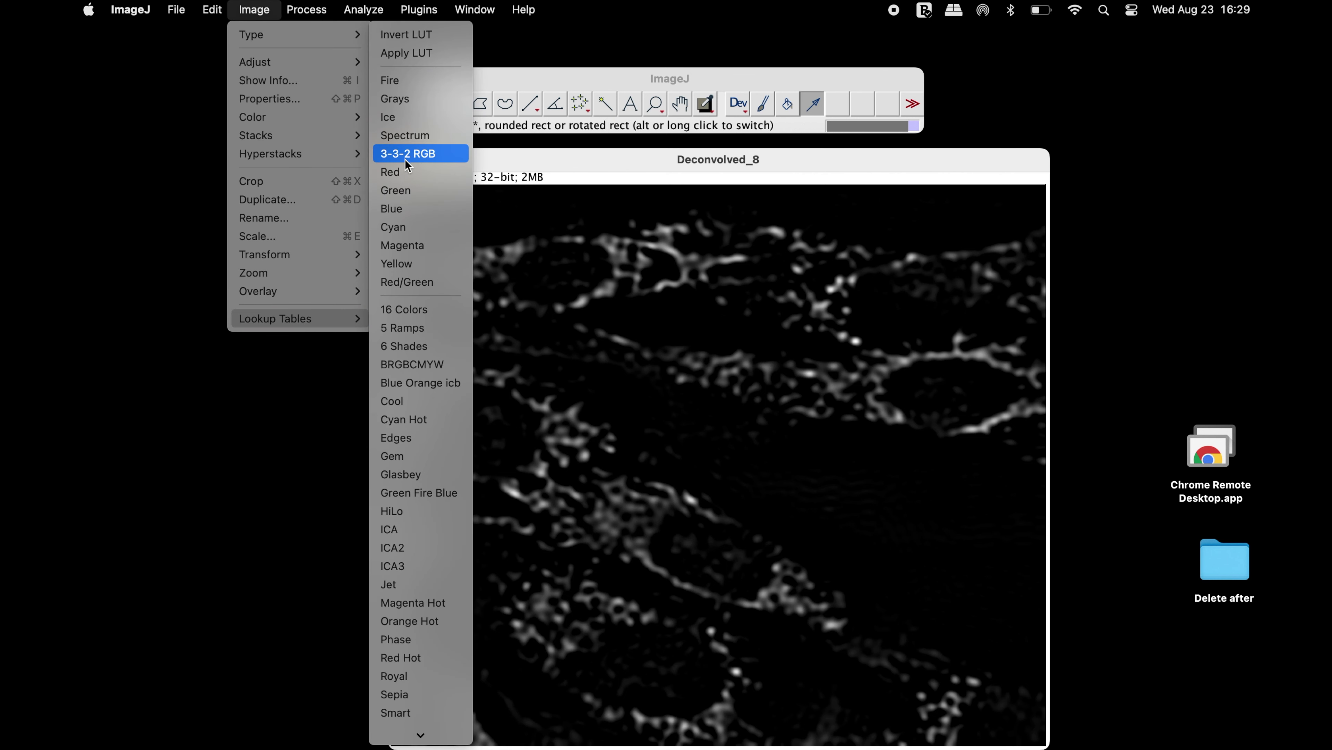
pyautogui.click(406, 174)
pyautogui.click(254, 9)
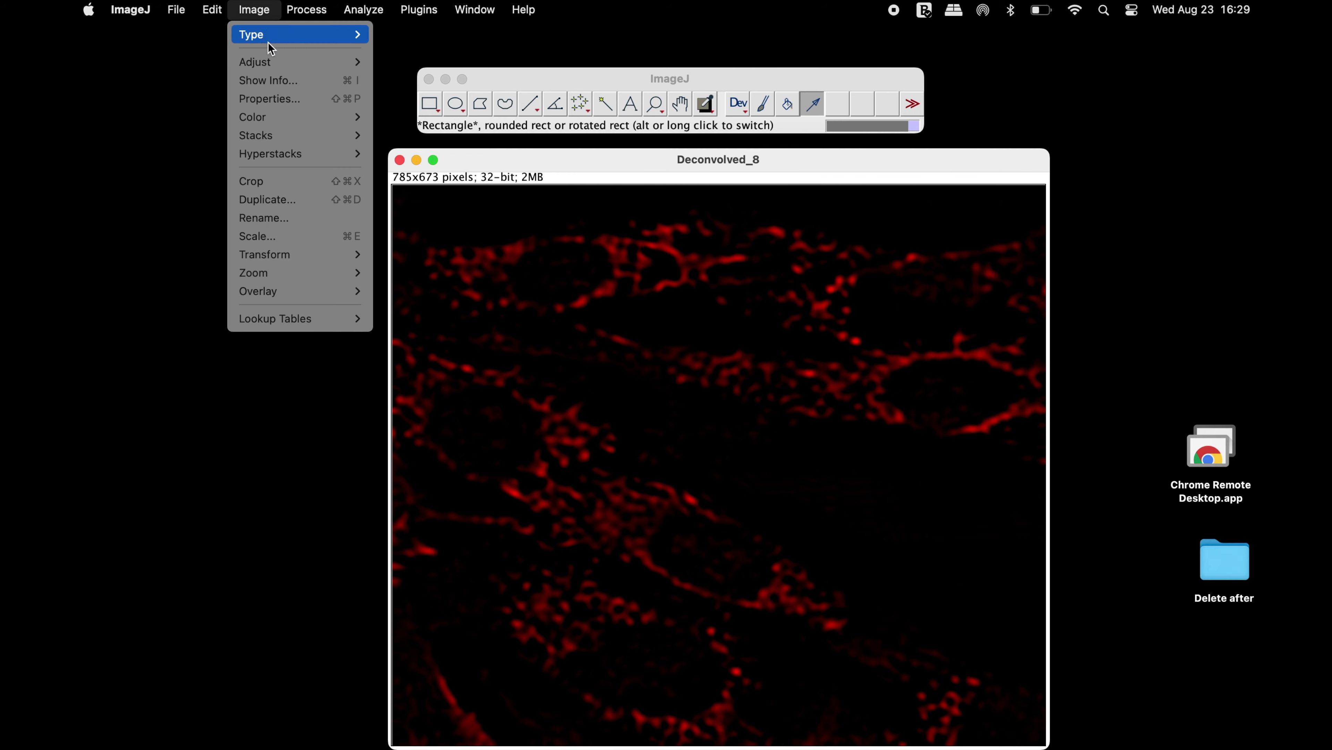
pyautogui.moveTo(262, 59)
pyautogui.click(430, 59)
pyautogui.moveTo(1165, 255); pyautogui.dragTo(1178, 282)
pyautogui.click(1186, 344)
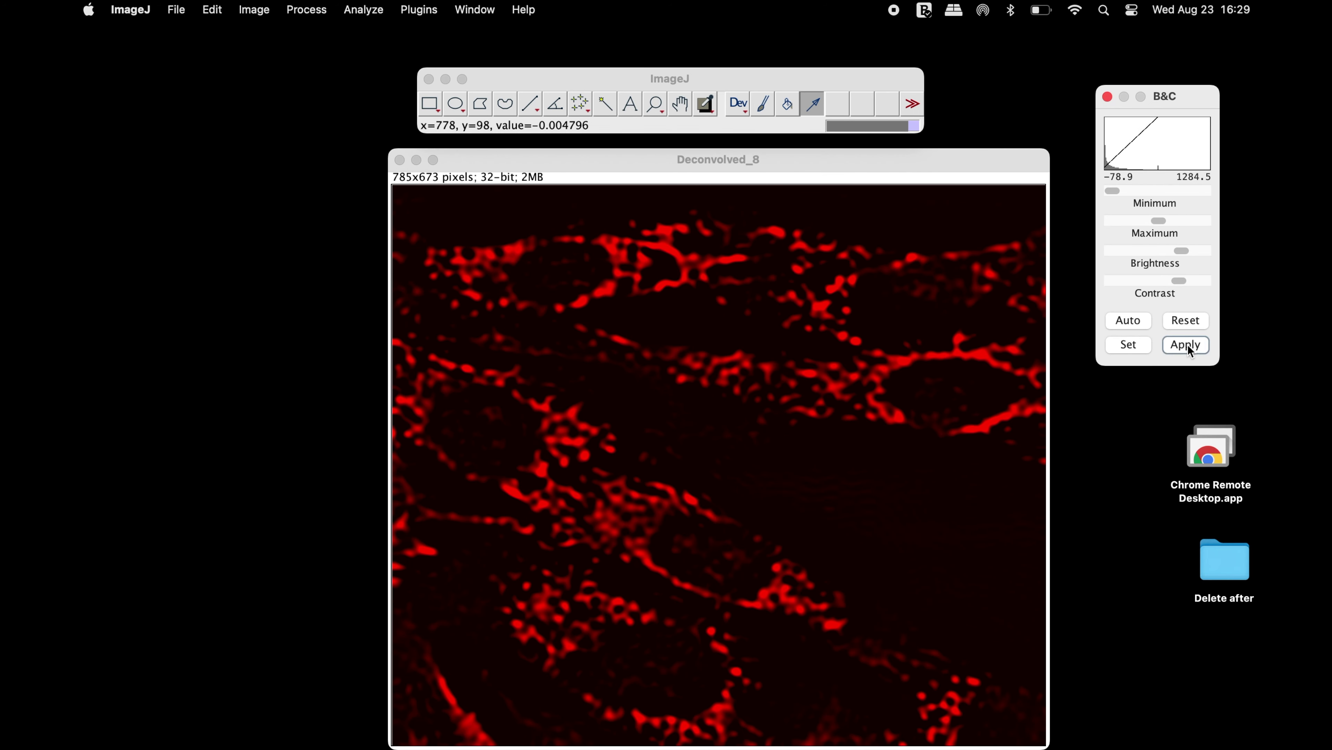
pyautogui.click(668, 270)
pyautogui.click(1107, 96)
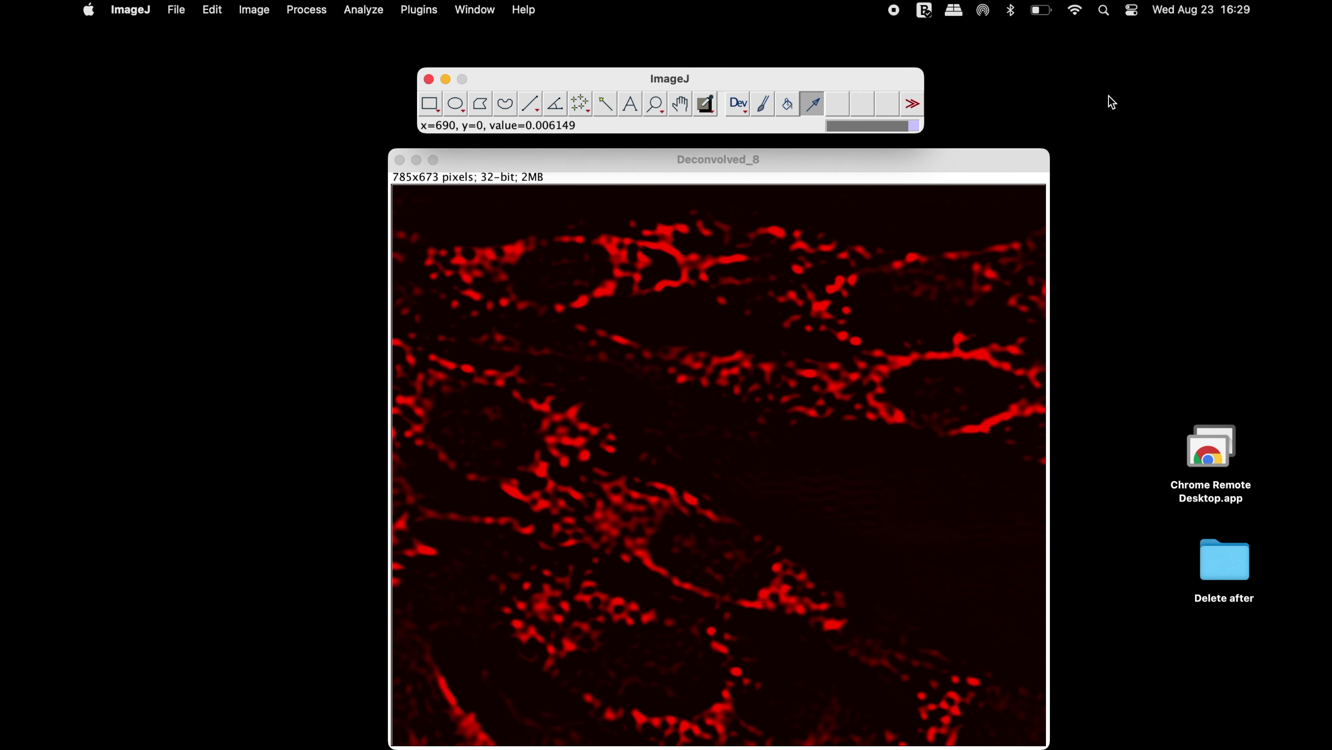
pyautogui.click(663, 153)
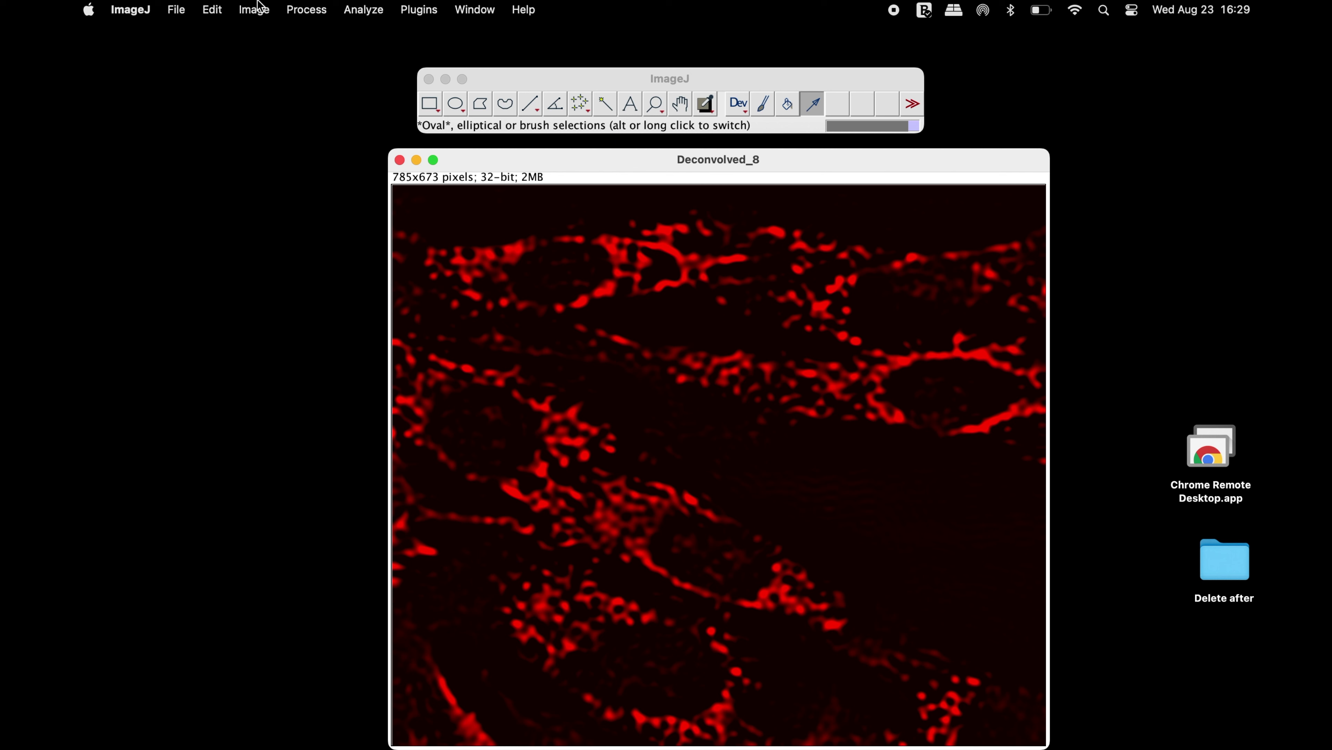
# Convert Deconvolved_8 to RGB Color and save it as Deconvolved_8RED.tif
pyautogui.click(257, 12)
pyautogui.moveTo(258, 34)
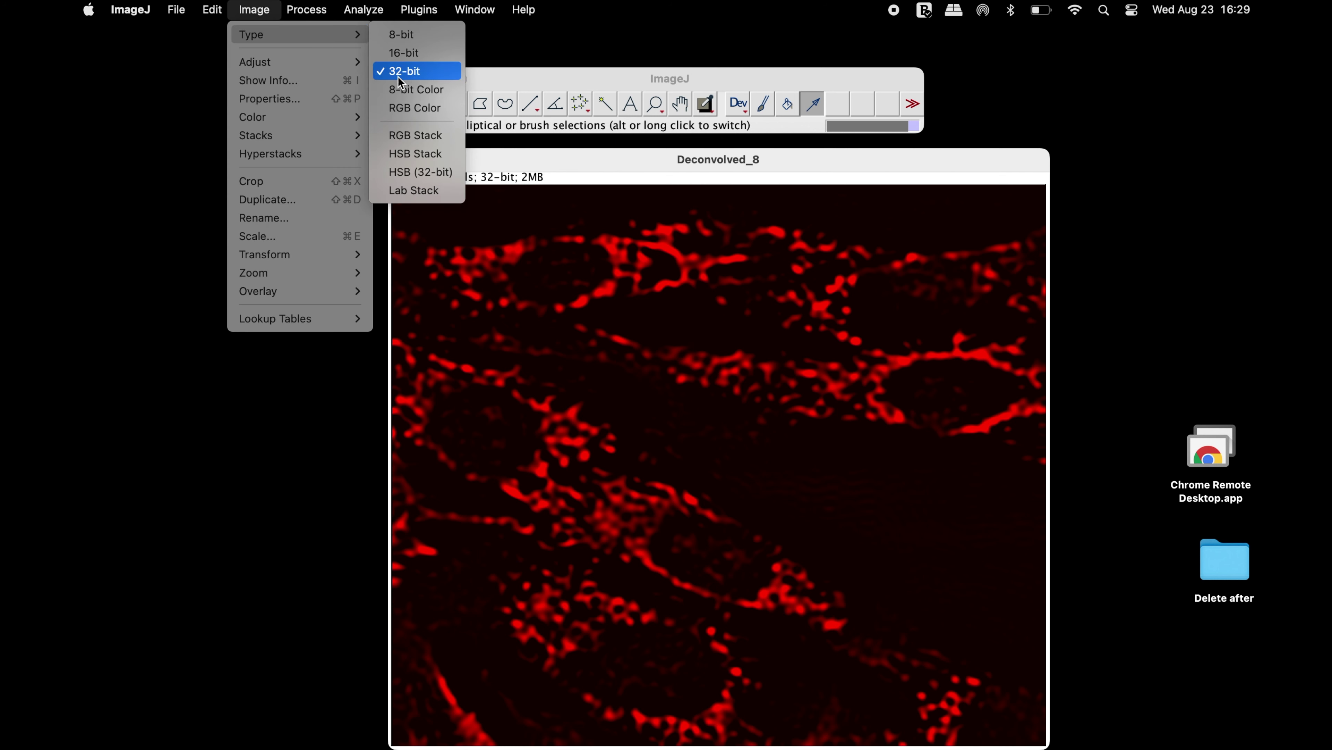
pyautogui.click(402, 109)
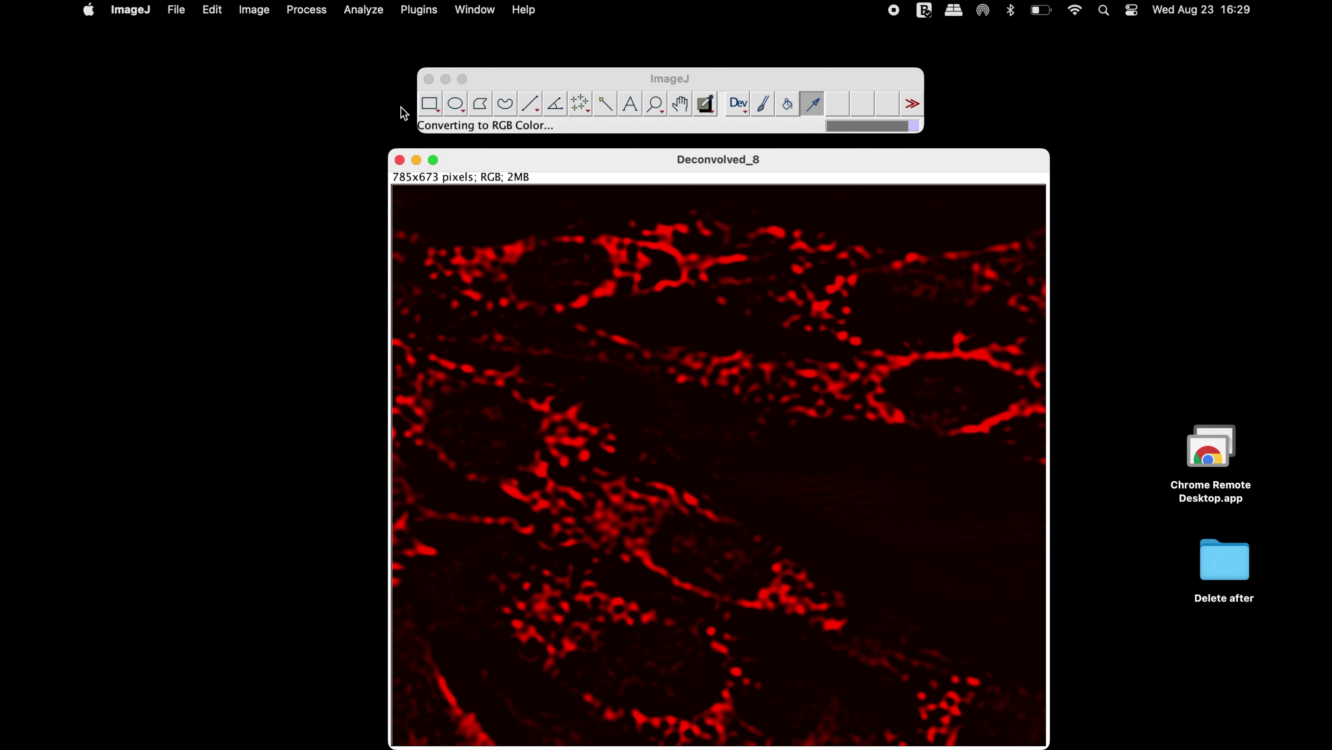
pyautogui.click(176, 10)
pyautogui.moveTo(189, 227)
pyautogui.click(317, 225)
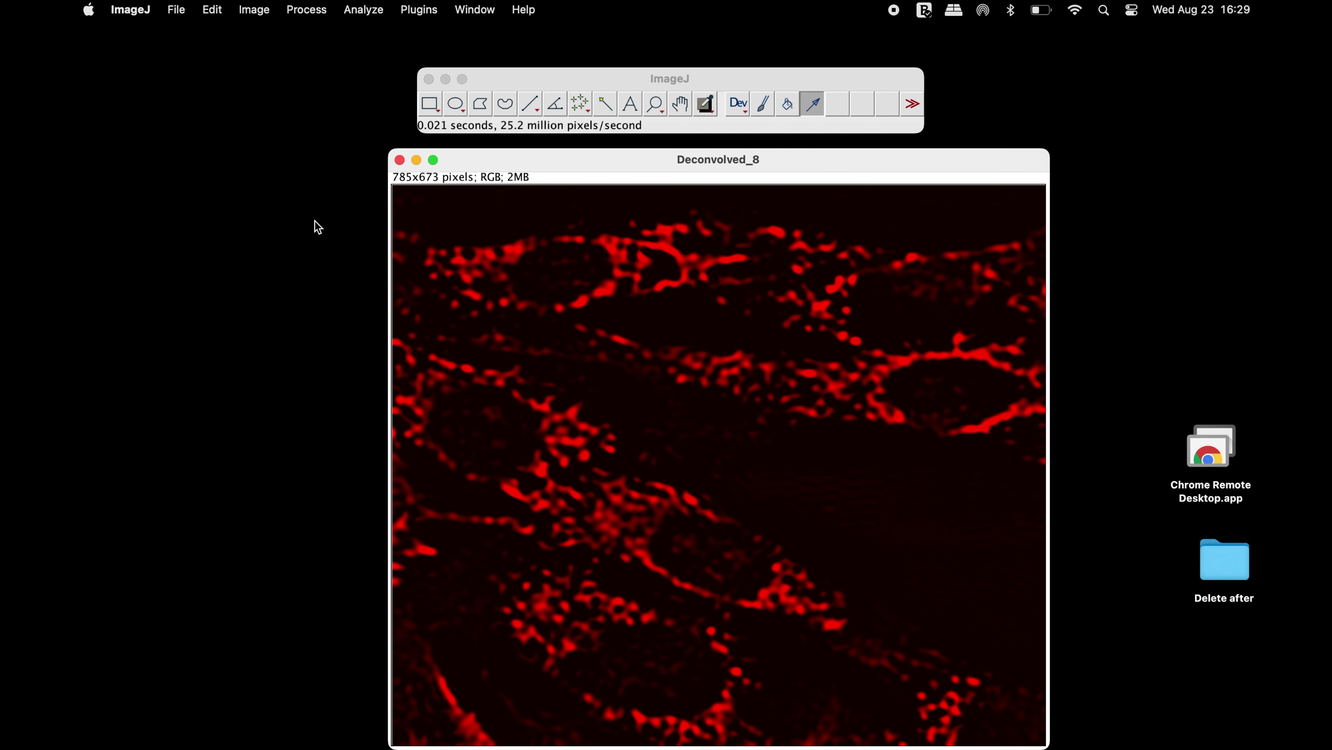
pyautogui.click(708, 152)
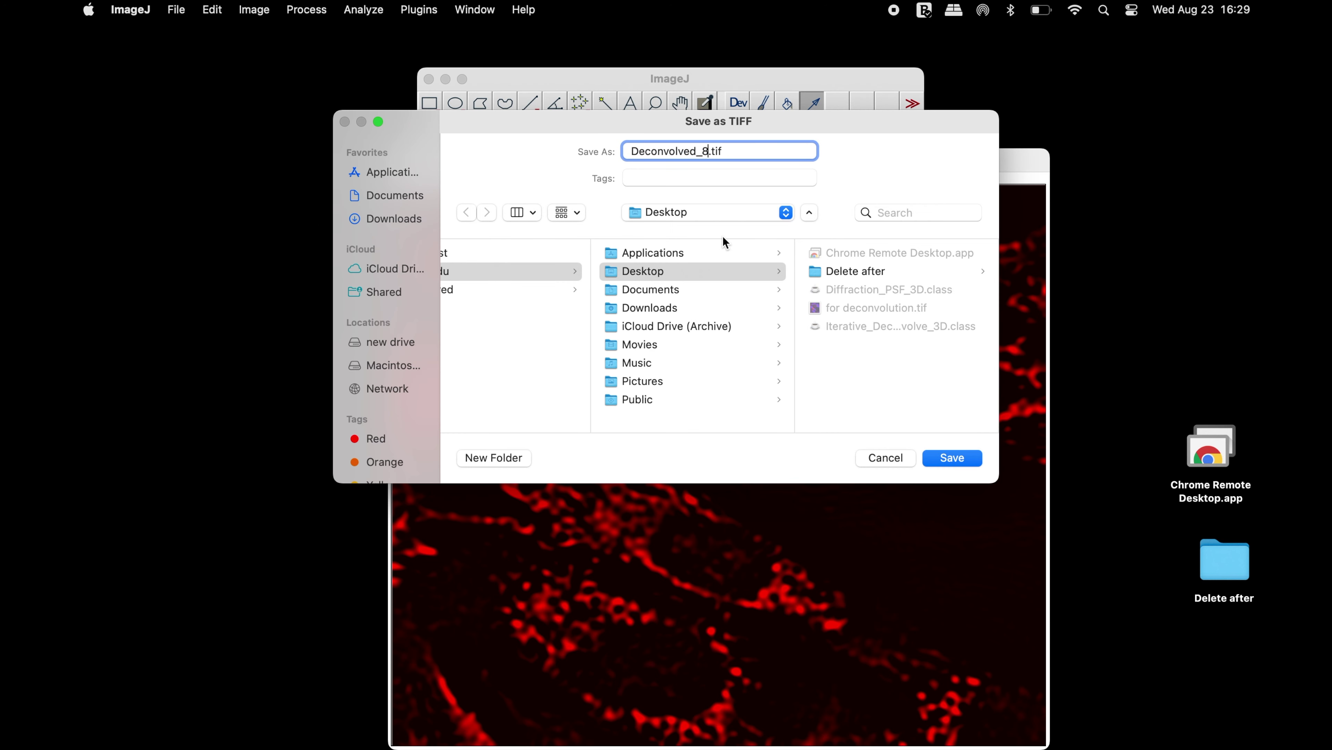
pyautogui.write('RED')
pyautogui.click(951, 458)
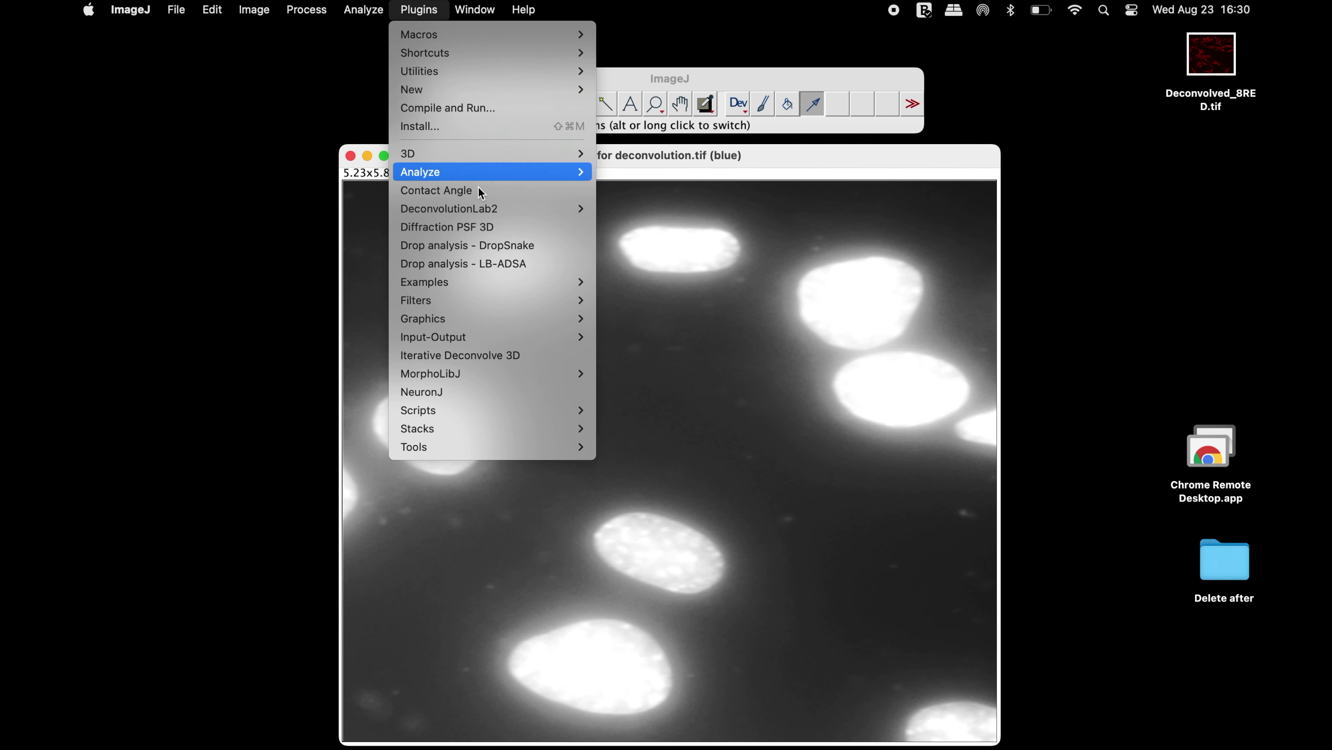
# Generate a new diffraction PSF with the wavelength's last digit changed to 3, accepting the Rayleigh resolution
pyautogui.click(518, 226)
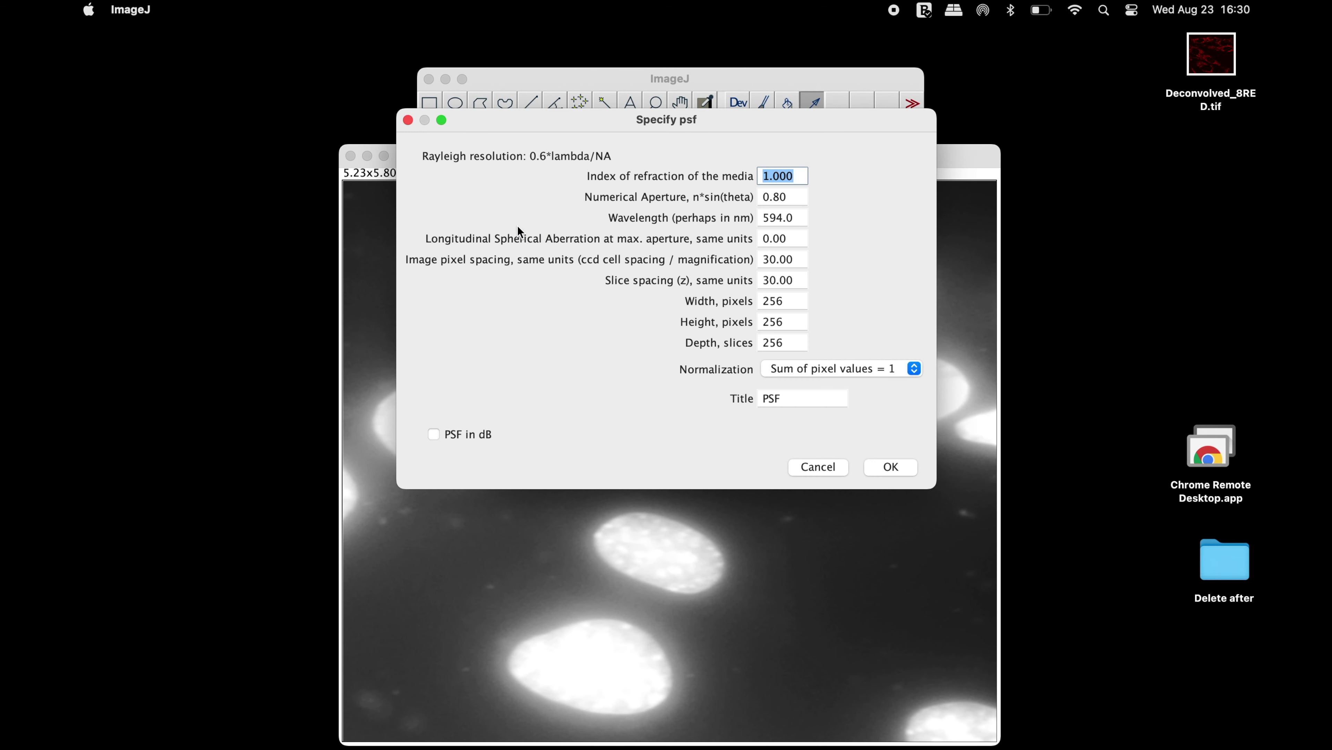
pyautogui.click(783, 218)
pyautogui.click(781, 218)
pyautogui.press('BackSpace')
pyautogui.press('BackSpace')
pyautogui.press('BackSpace')
pyautogui.write('3')
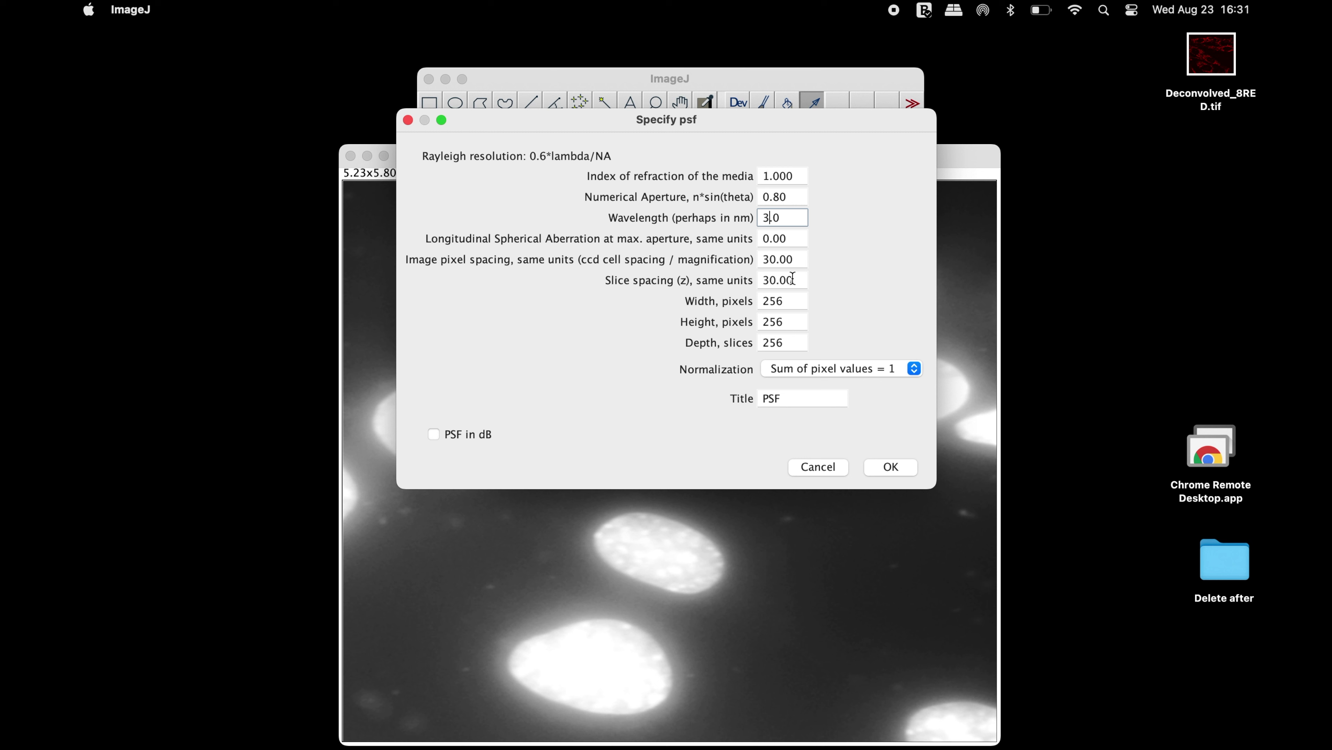
pyautogui.click(886, 469)
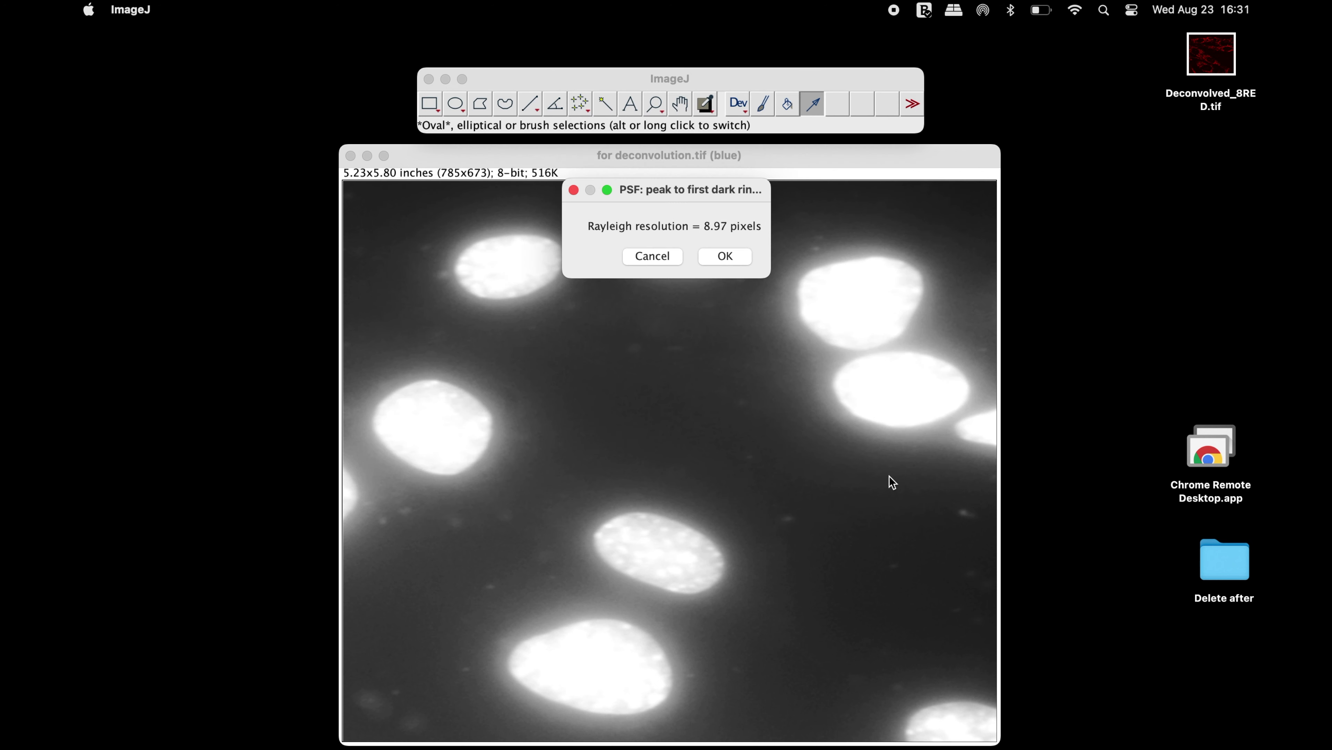
pyautogui.click(726, 255)
# Average-project the new PSF stack into AVG_PSF and close the original stack
pyautogui.click(259, 10)
pyautogui.moveTo(294, 217)
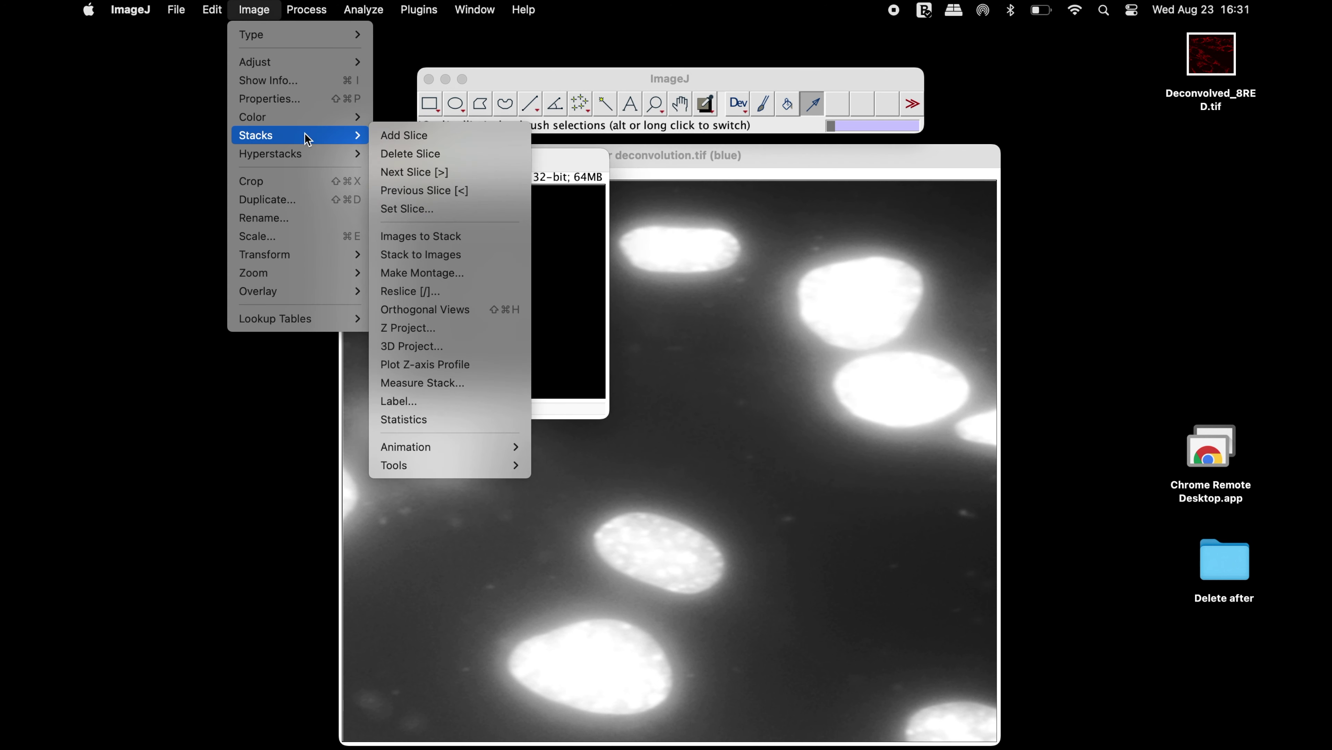
pyautogui.click(488, 323)
pyautogui.click(743, 297)
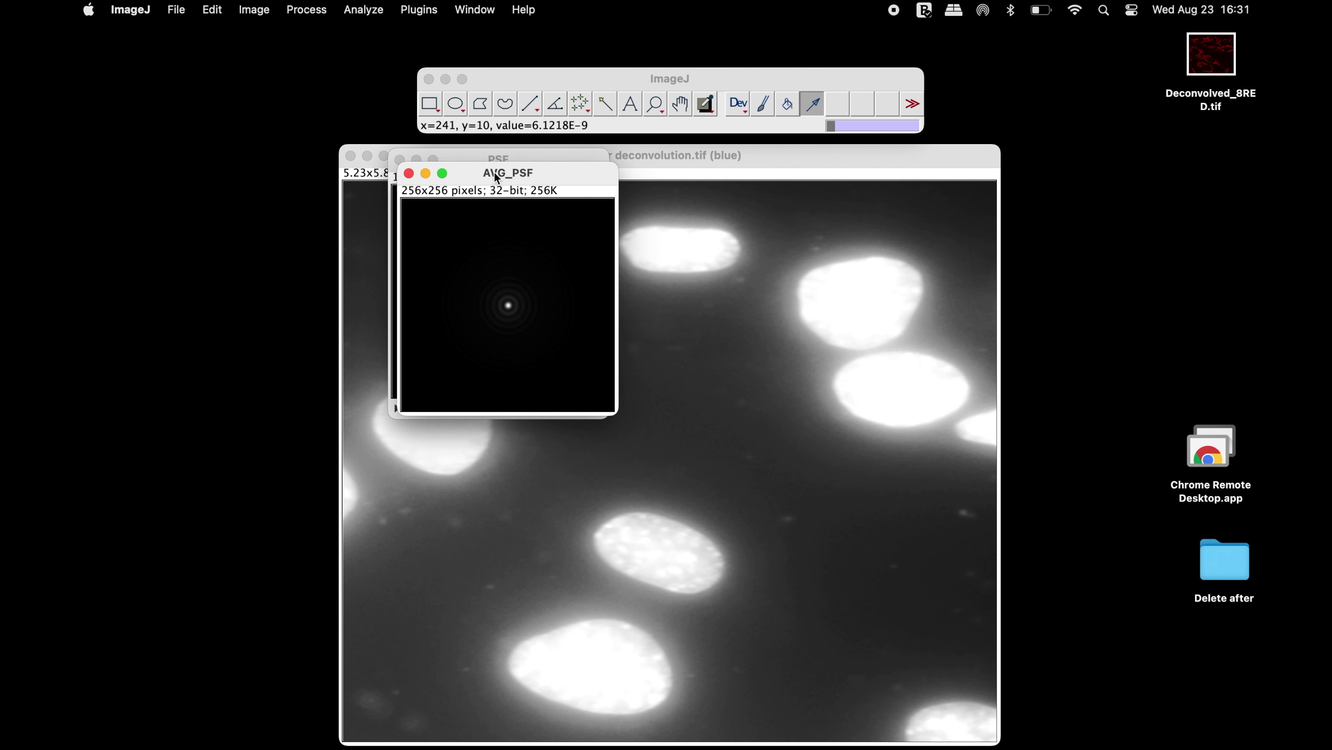
pyautogui.moveTo(495, 172); pyautogui.dragTo(540, 172)
pyautogui.click(400, 160)
# Deconvolve the DAPI channel with AVG_PSF using Iterative Deconvolve 3D
pyautogui.click(418, 10)
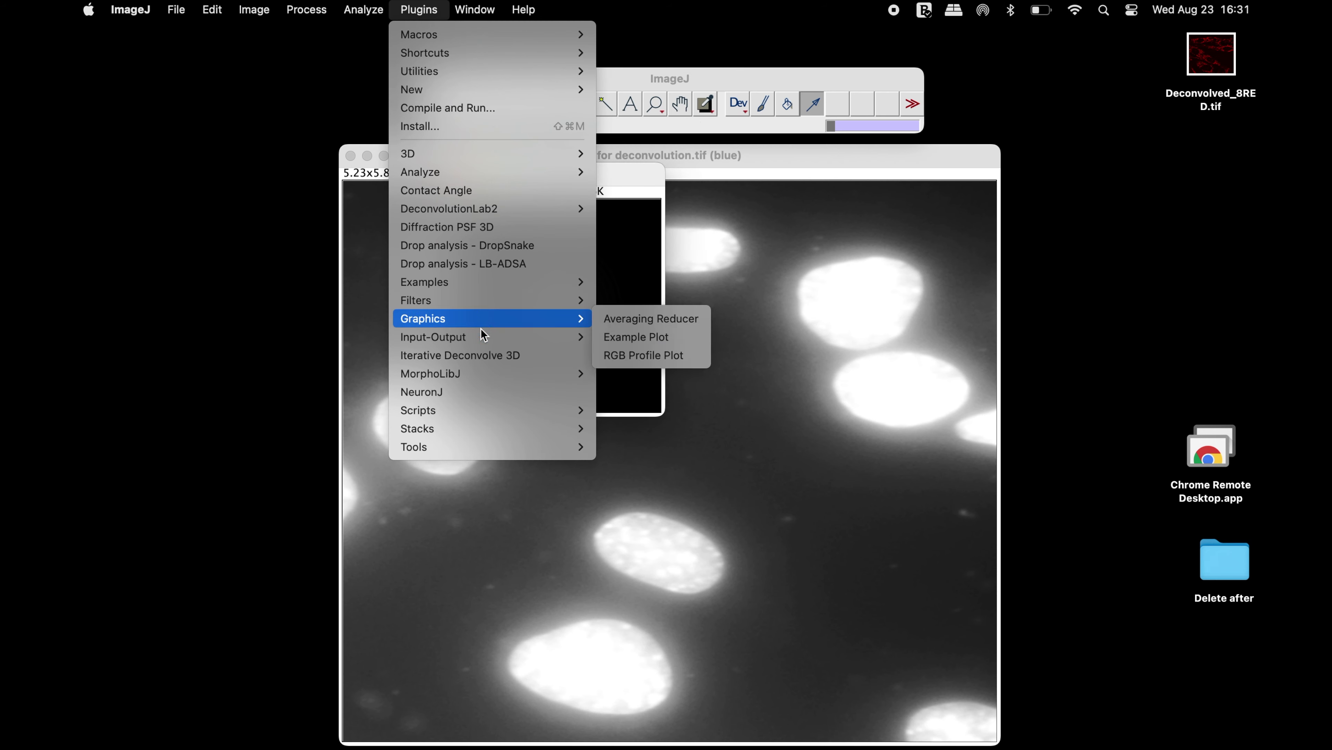
pyautogui.click(512, 351)
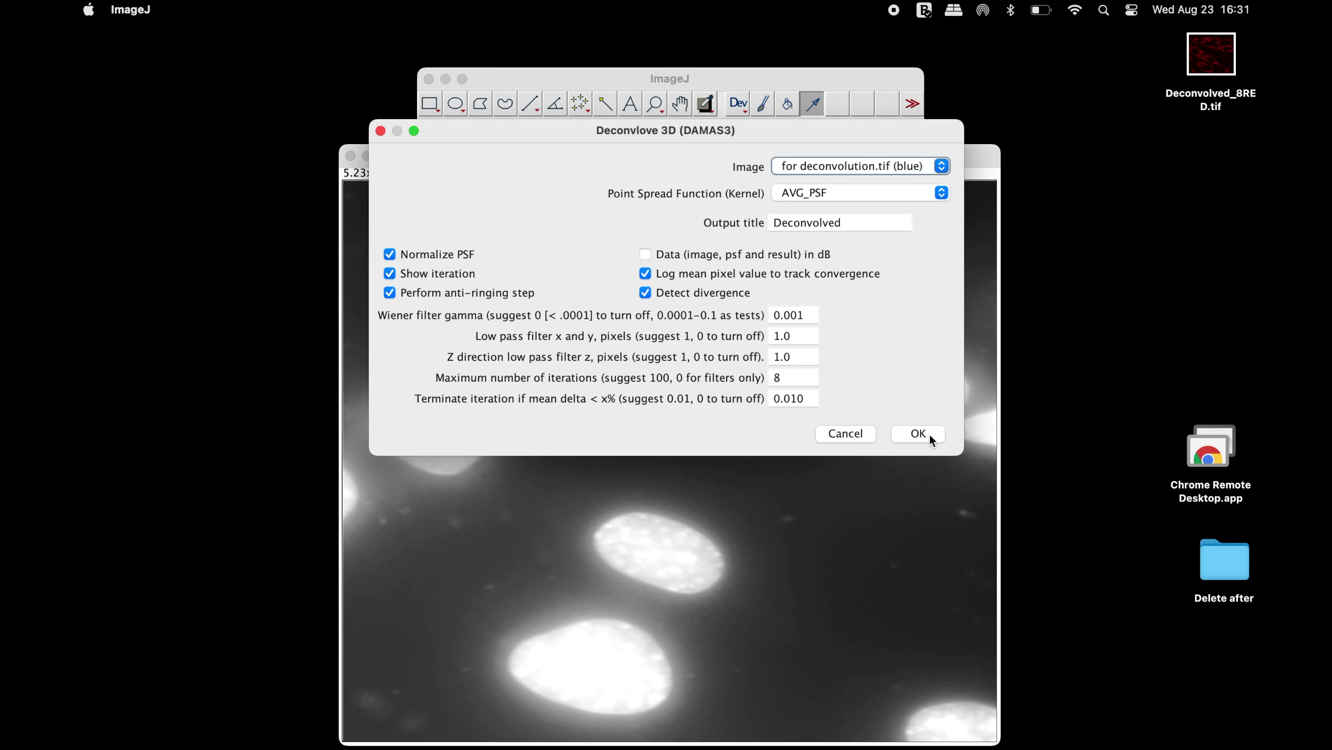
pyautogui.click(918, 433)
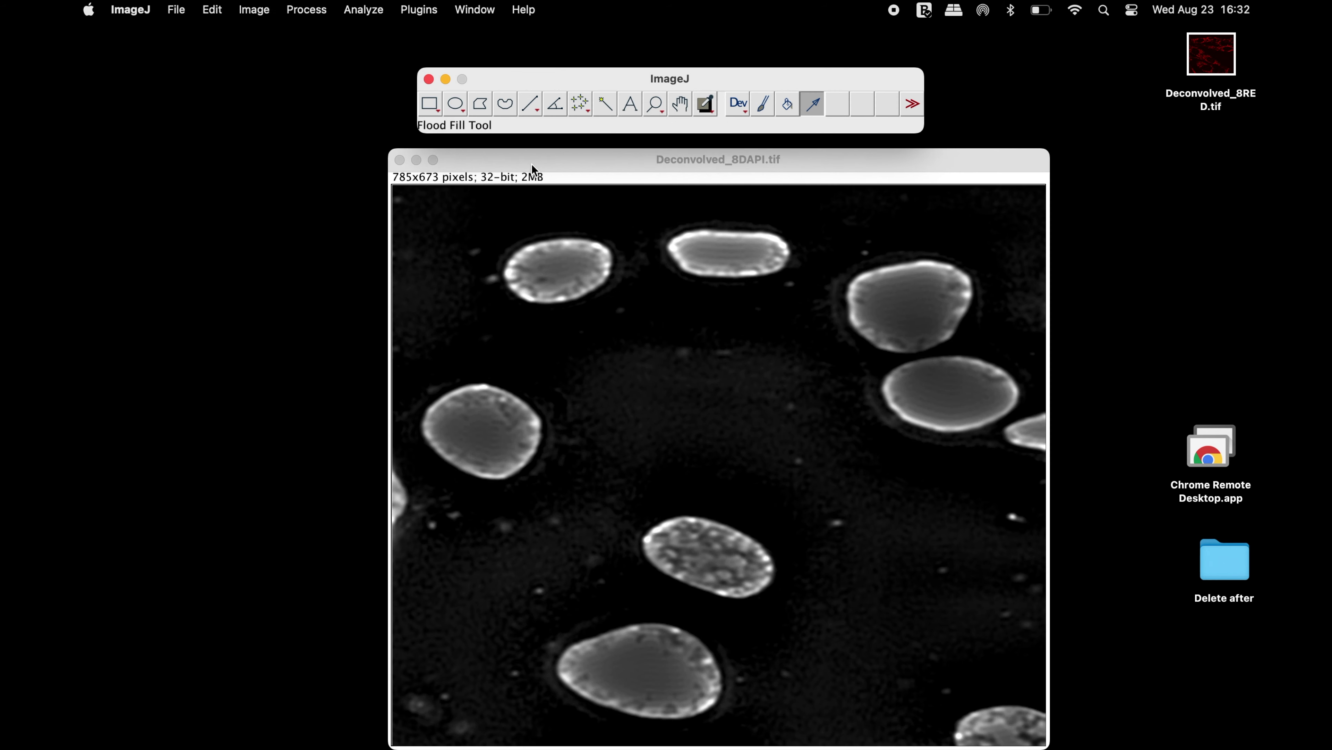
# Apply the Blue LUT to the deconvolved DAPI image and convert it to RGB Color
pyautogui.click(254, 10)
pyautogui.moveTo(302, 319)
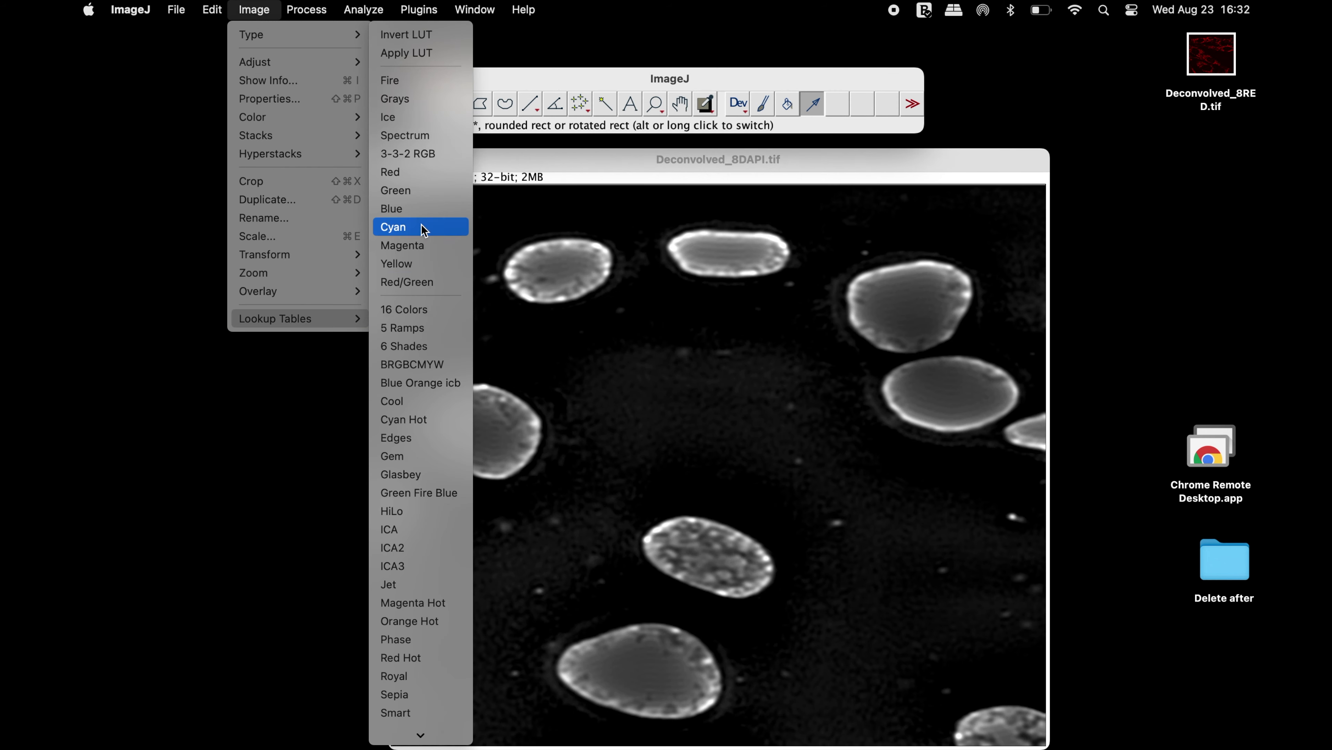
pyautogui.click(418, 209)
pyautogui.click(254, 10)
pyautogui.moveTo(294, 34)
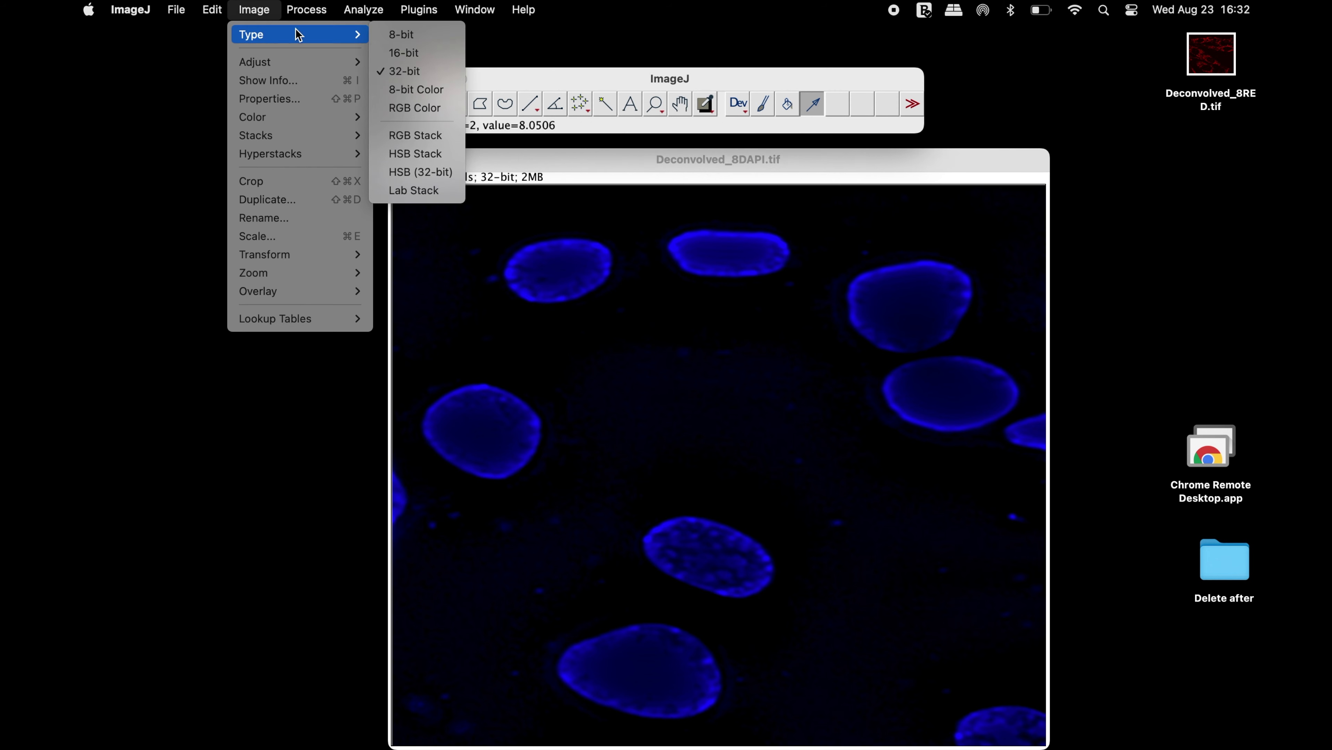
pyautogui.click(424, 107)
# Save the blue image as Deconvolved_8DAPI.tif, close it, and select both deconvolved files on the Desktop
pyautogui.click(176, 10)
pyautogui.moveTo(220, 225)
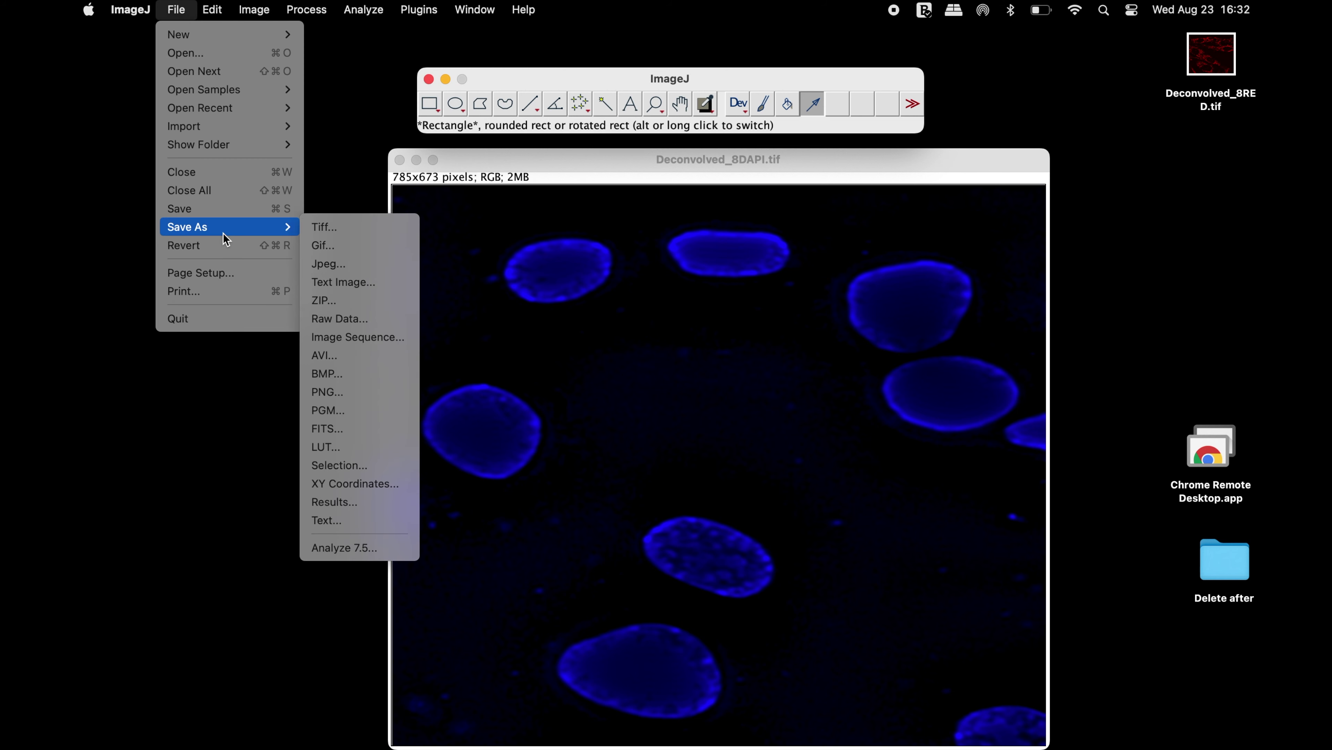
pyautogui.click(351, 227)
pyautogui.click(733, 152)
pyautogui.write('I.tif')
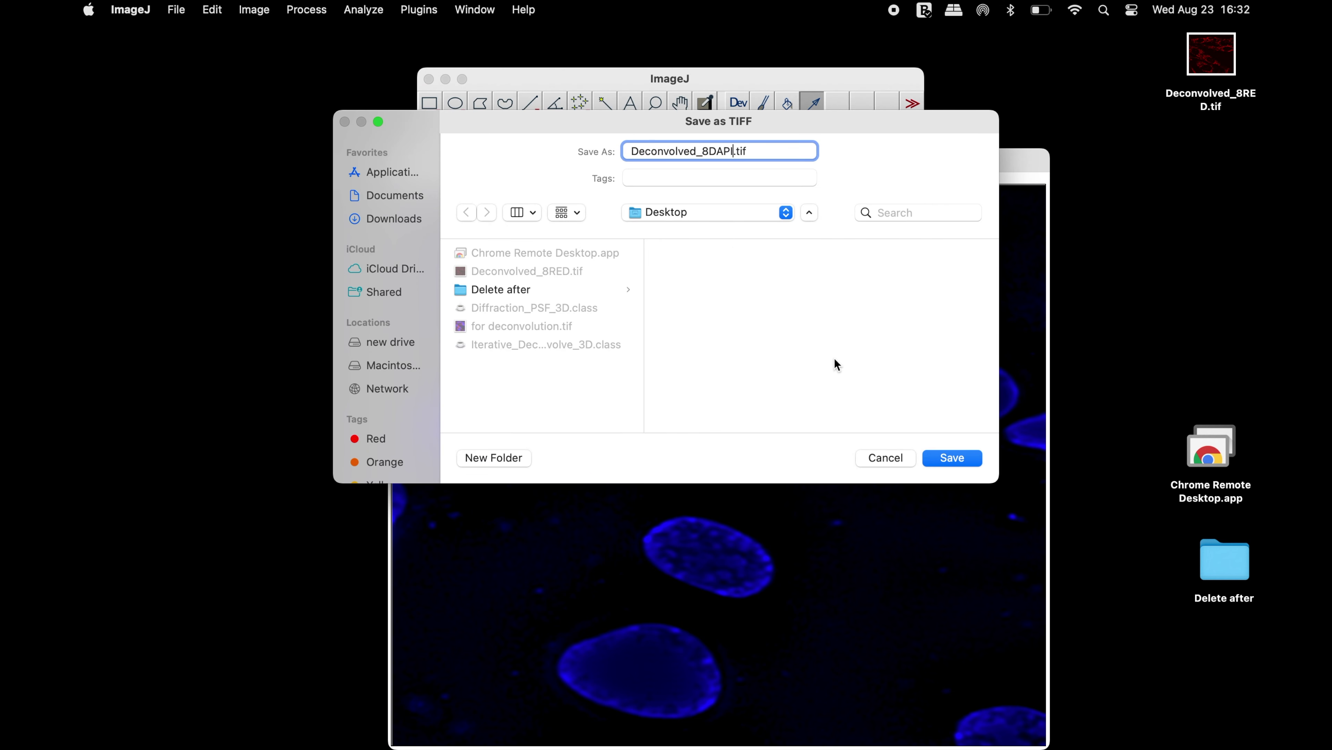
pyautogui.click(950, 458)
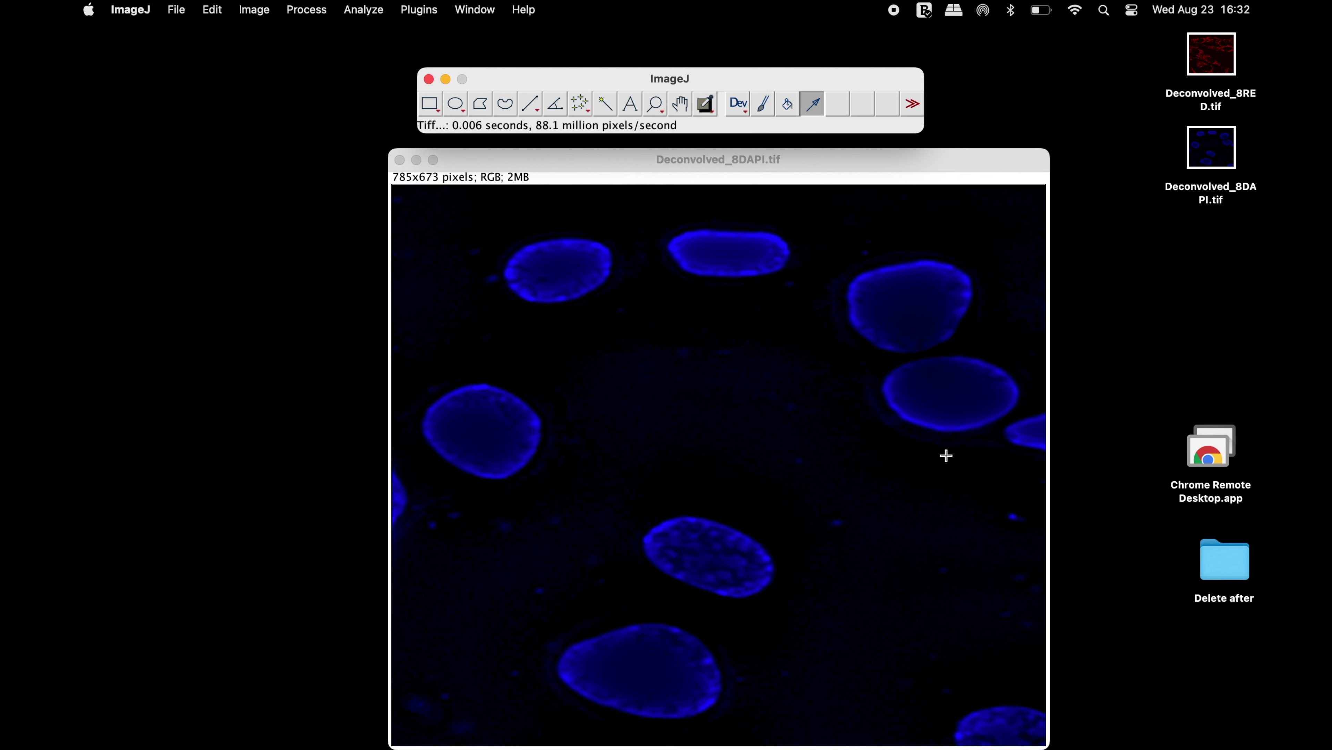
pyautogui.click(399, 159)
pyautogui.moveTo(1245, 250); pyautogui.dragTo(284, 163)
# Merge Deconvolved_8RED.tif as C1 (red) and Deconvolved_8DAPI.tif as C3 (blue) into a composite
pyautogui.moveTo(729, 165); pyautogui.dragTo(817, 159)
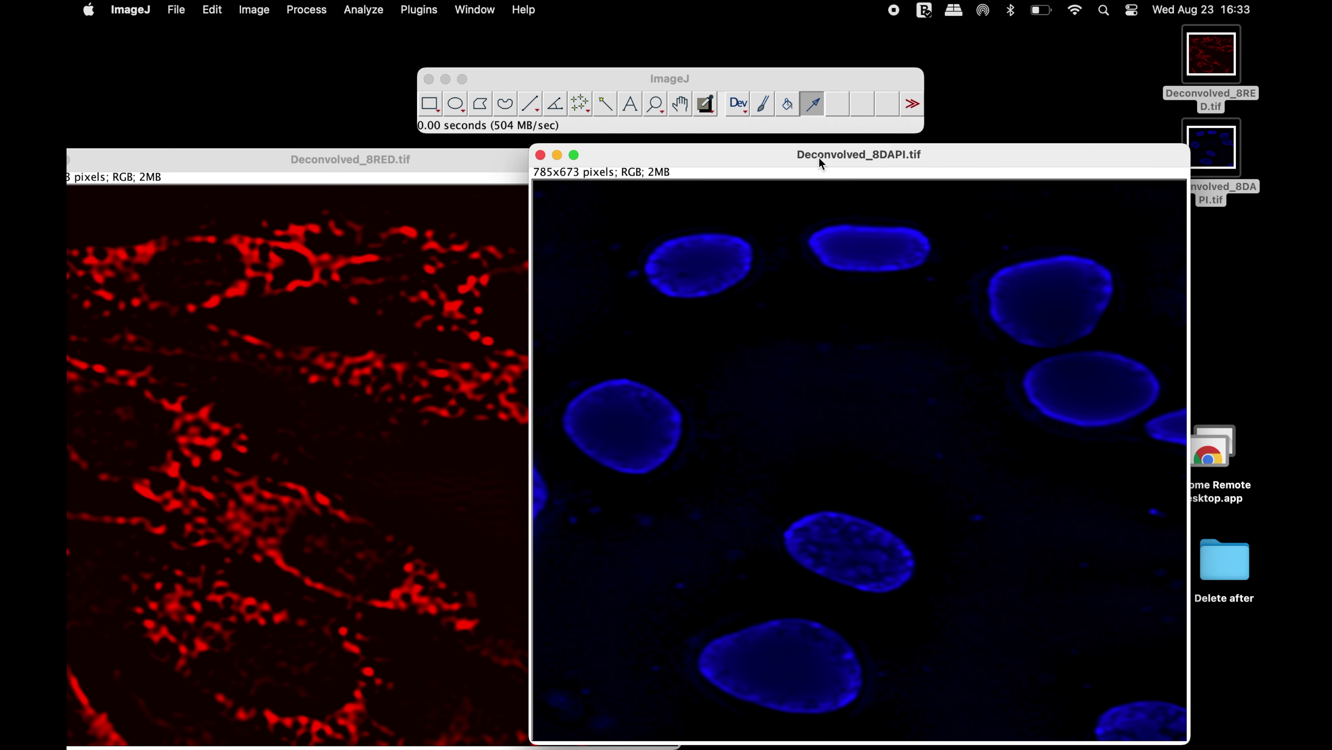
pyautogui.click(256, 11)
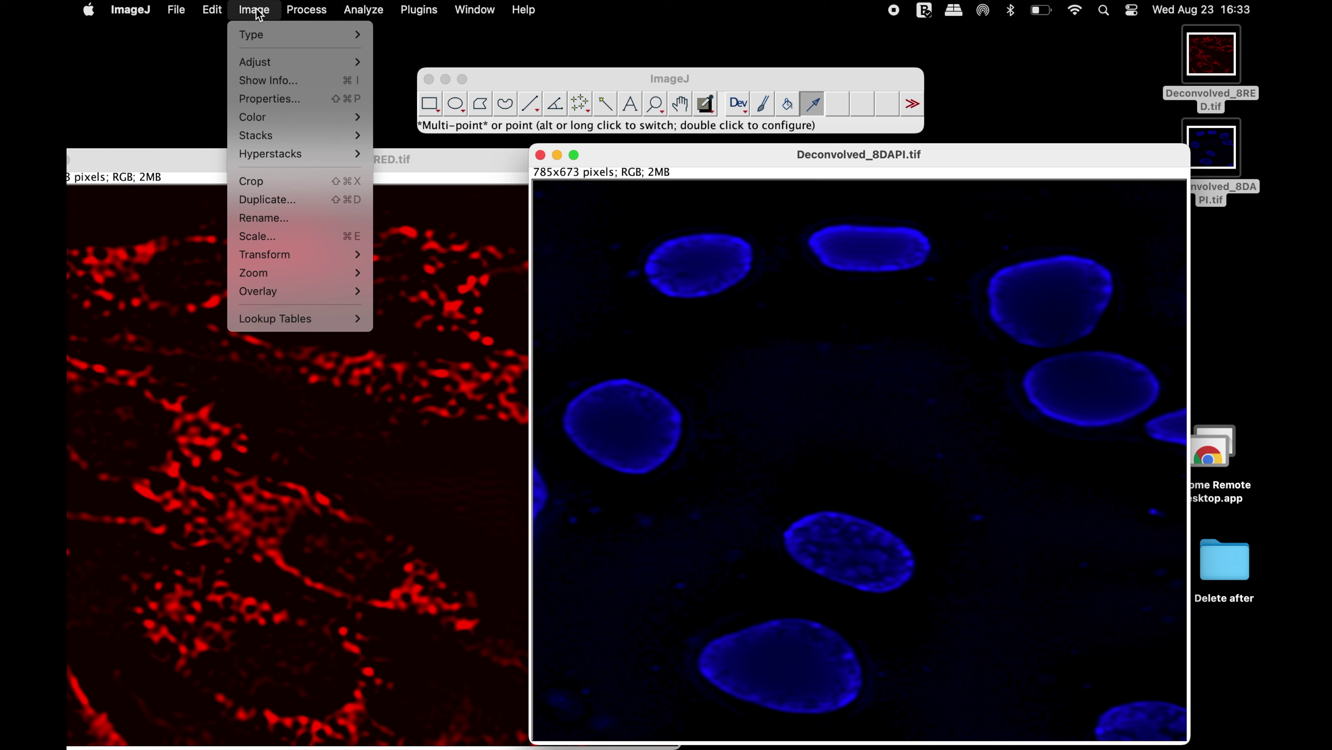
pyautogui.moveTo(294, 116)
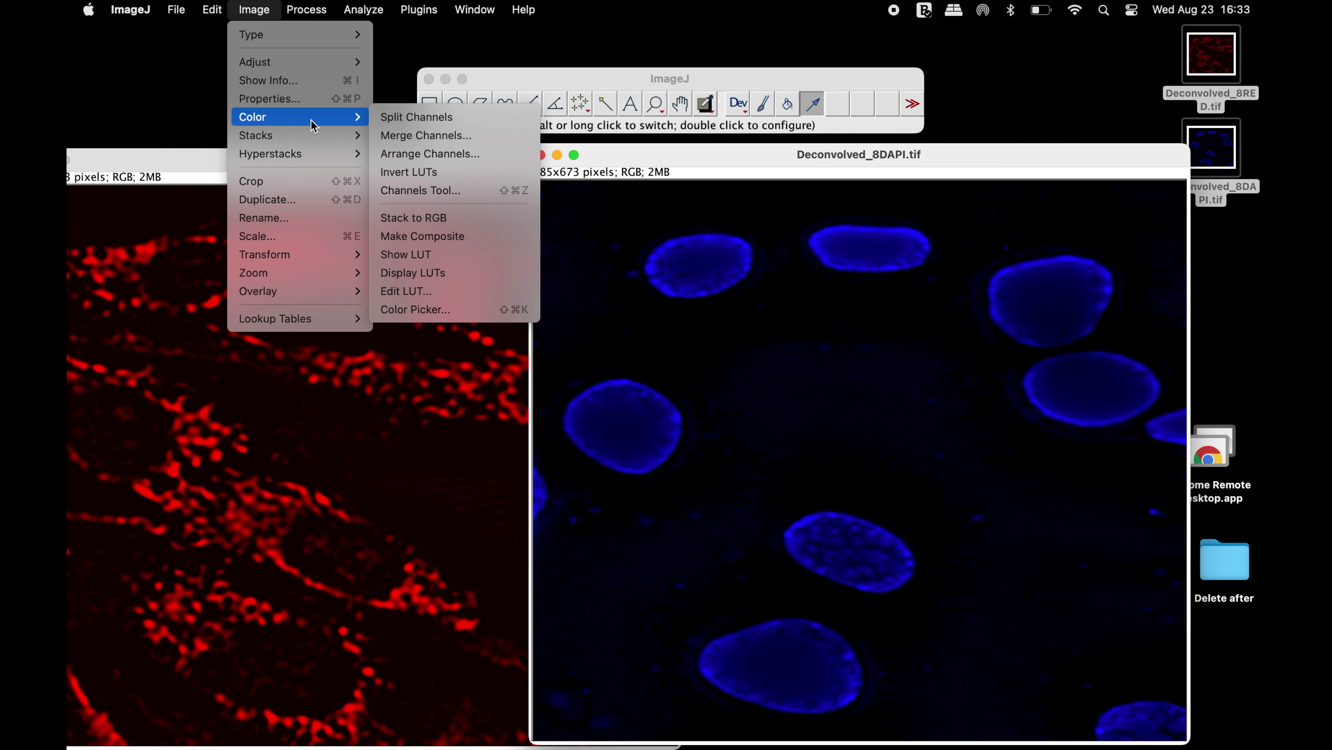
pyautogui.click(458, 136)
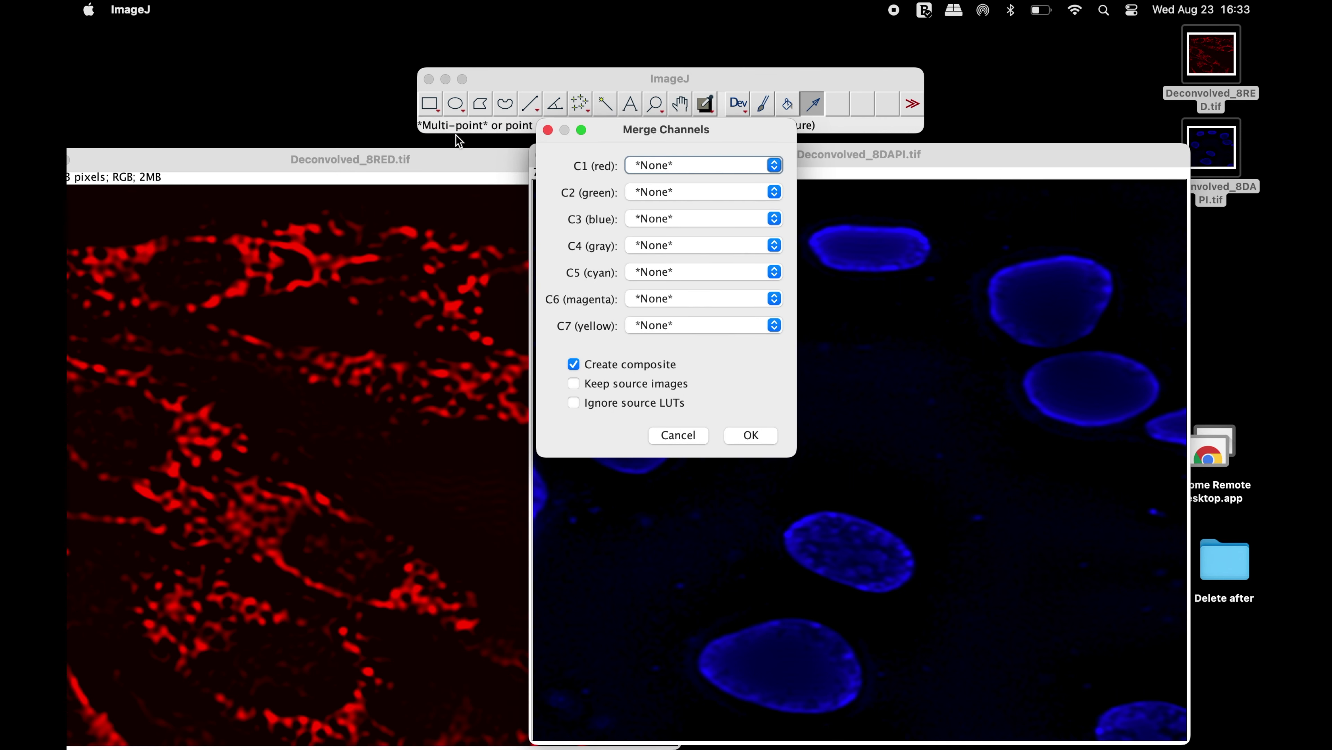
pyautogui.click(775, 166)
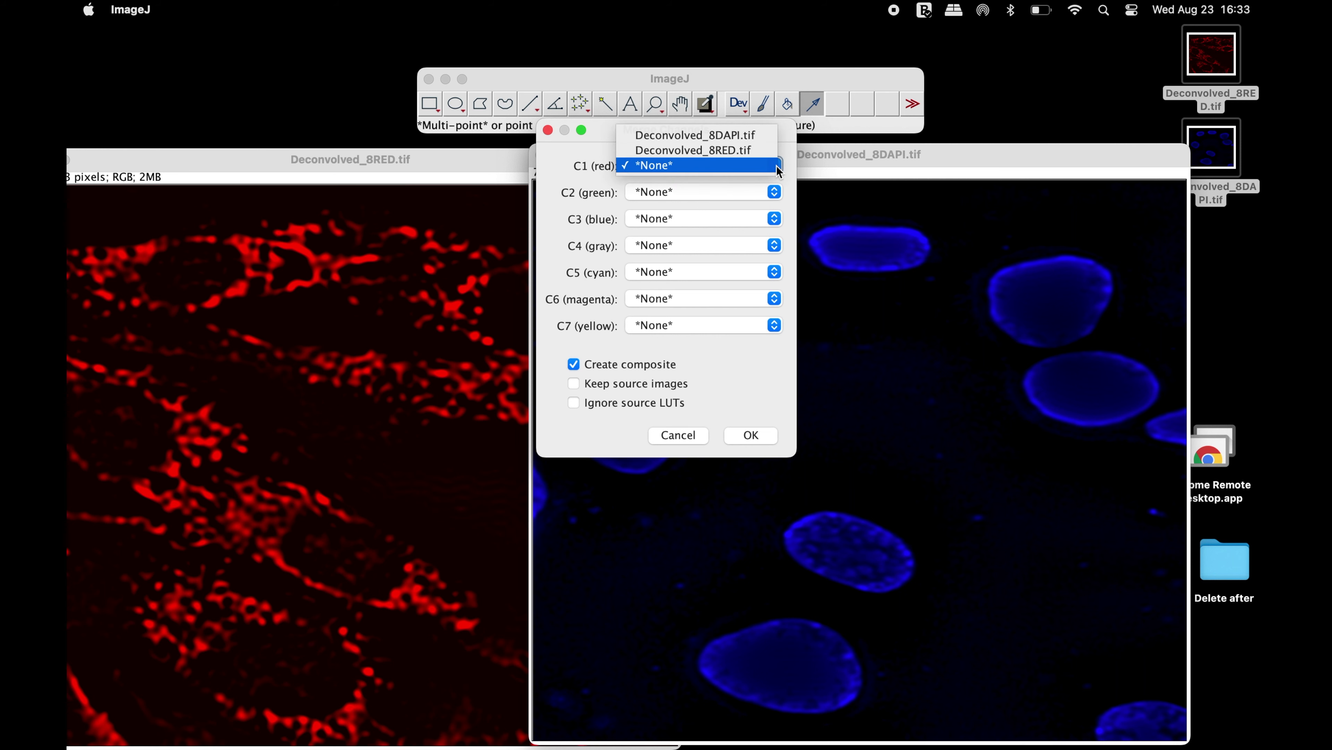
pyautogui.click(745, 148)
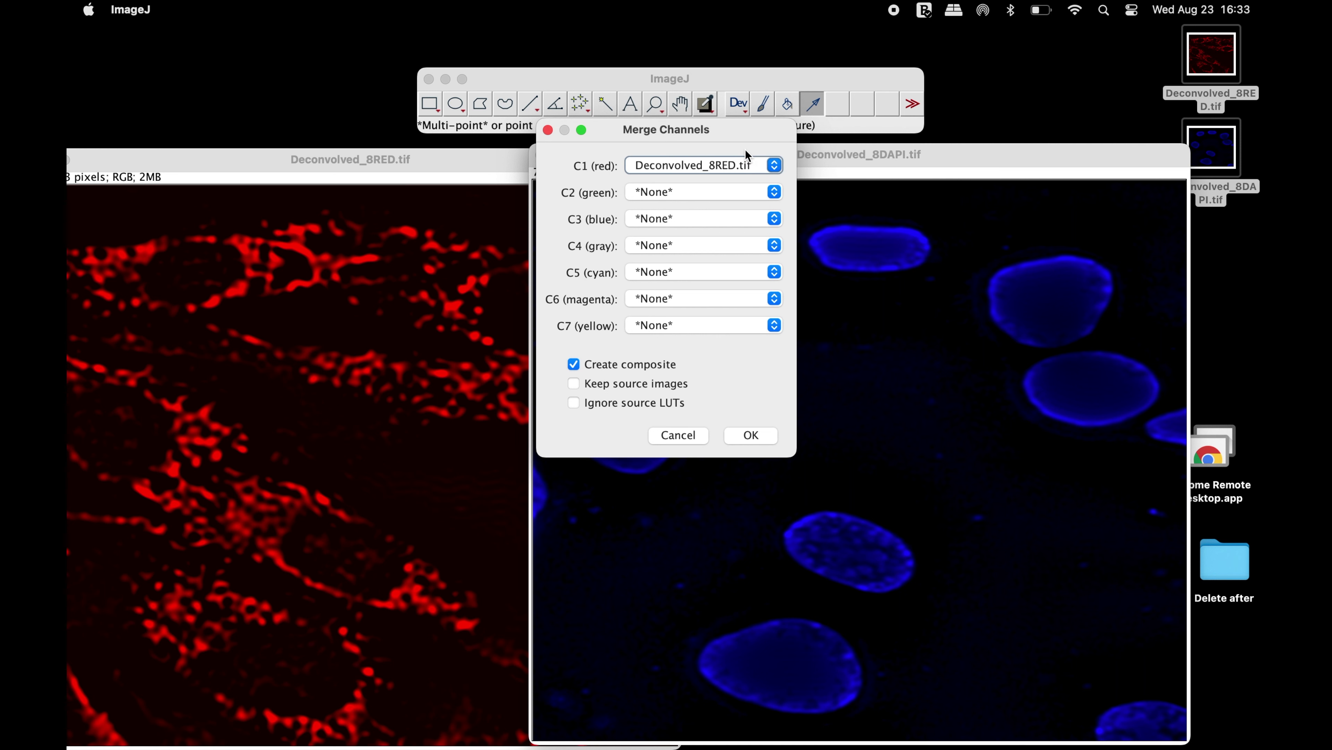
pyautogui.click(774, 217)
pyautogui.click(753, 191)
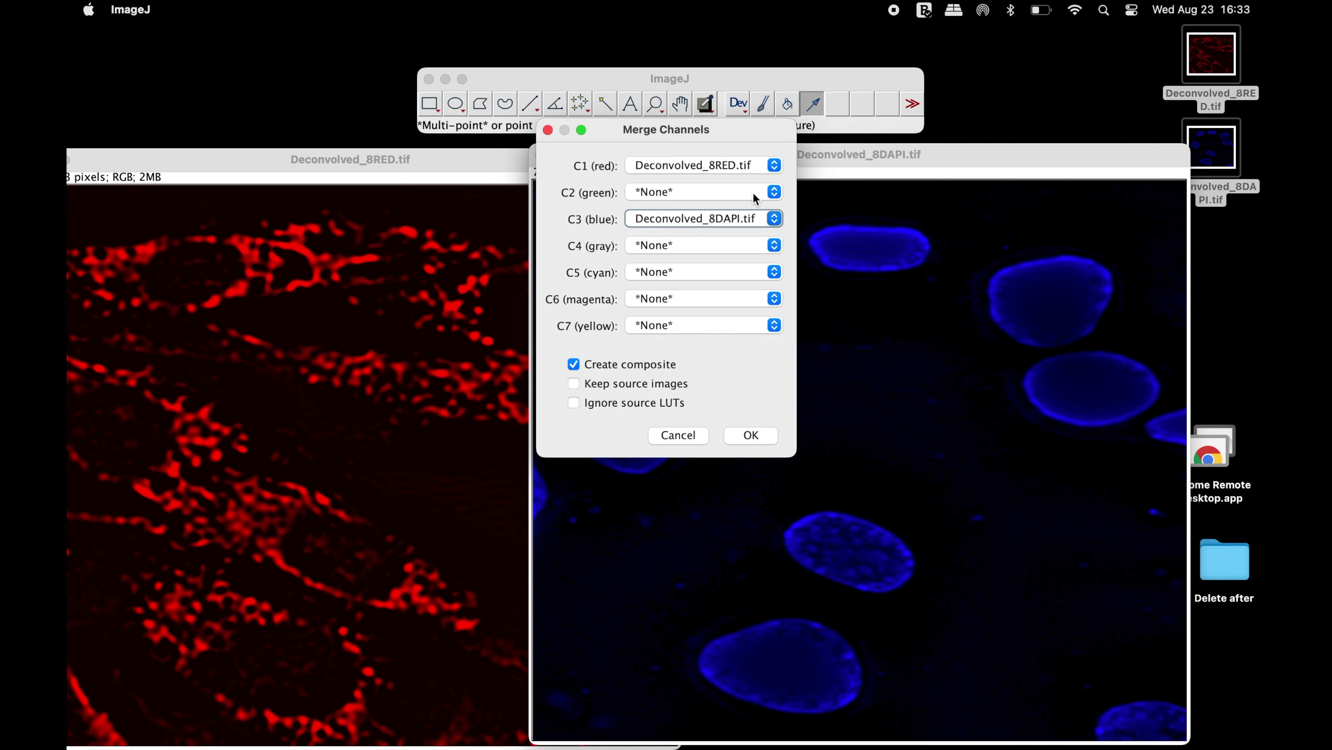
pyautogui.click(751, 435)
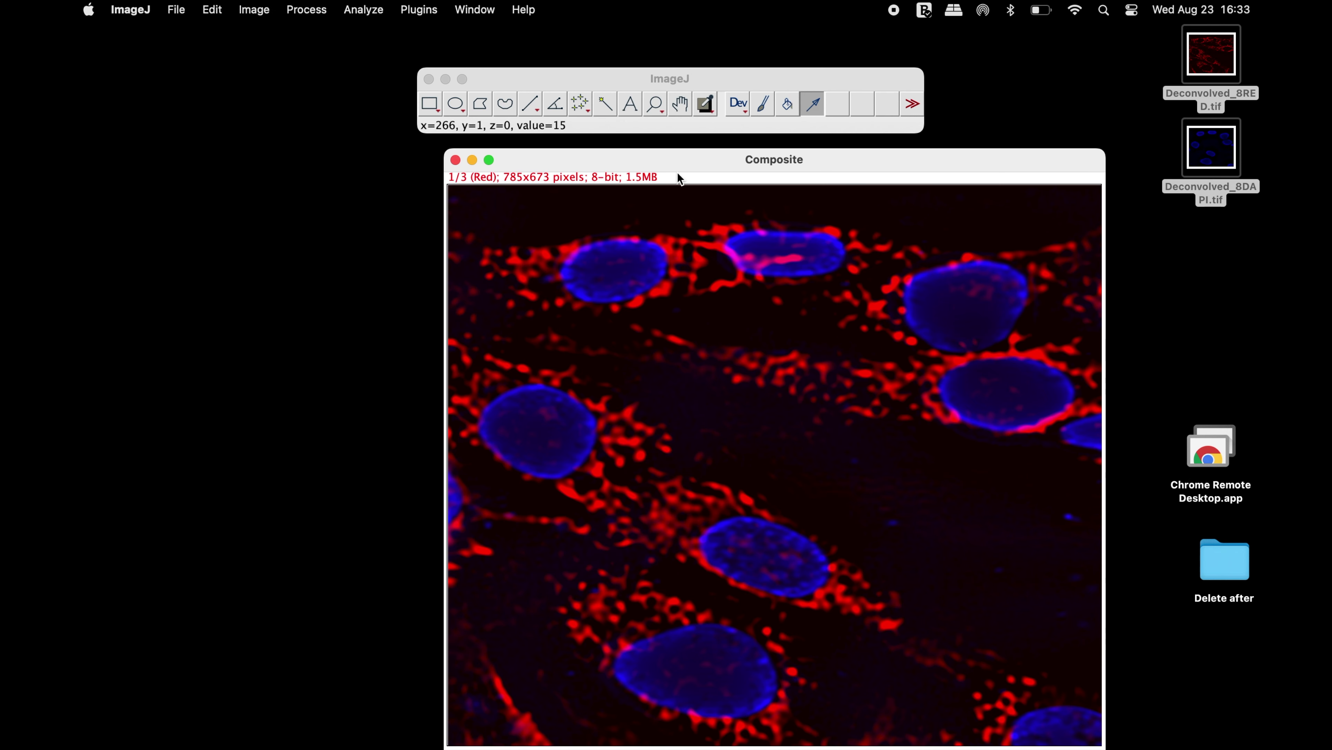
# Convert the merged Composite image to RGB Color
pyautogui.moveTo(677, 169); pyautogui.dragTo(511, 171)
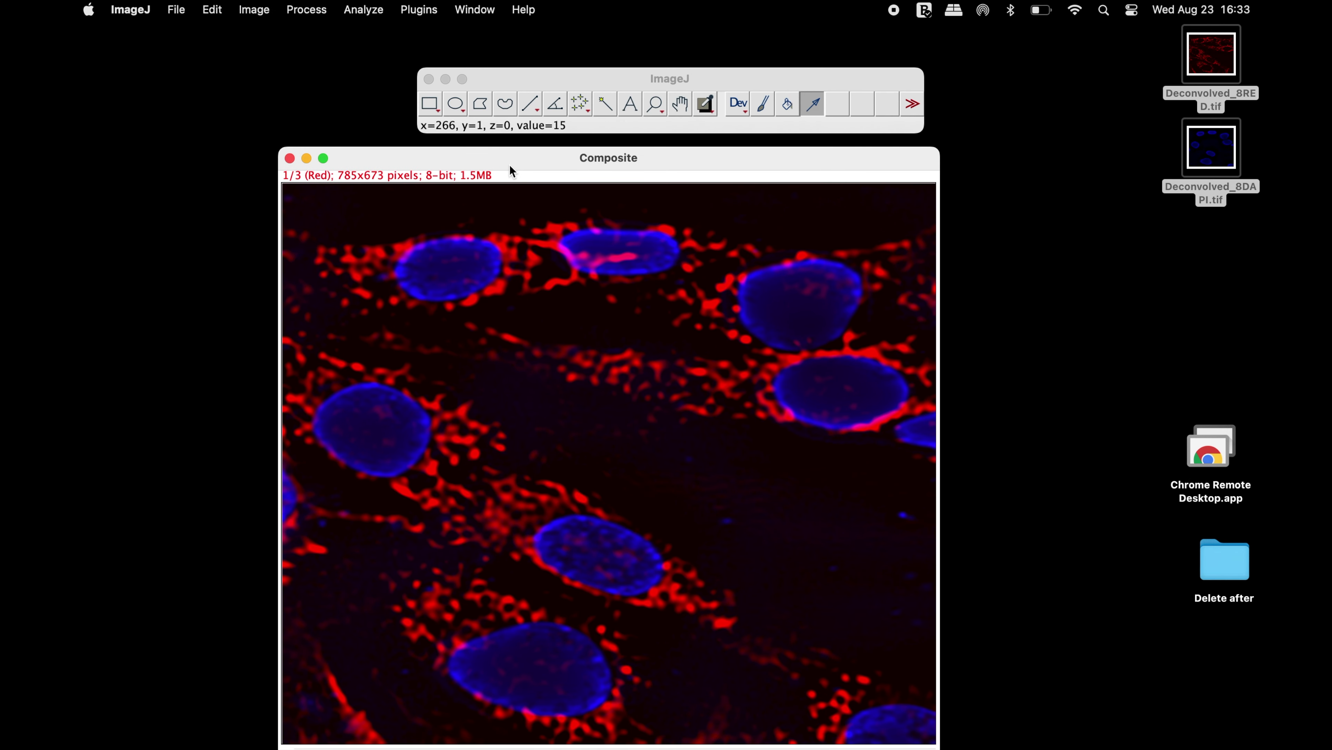
pyautogui.click(253, 11)
pyautogui.moveTo(309, 38)
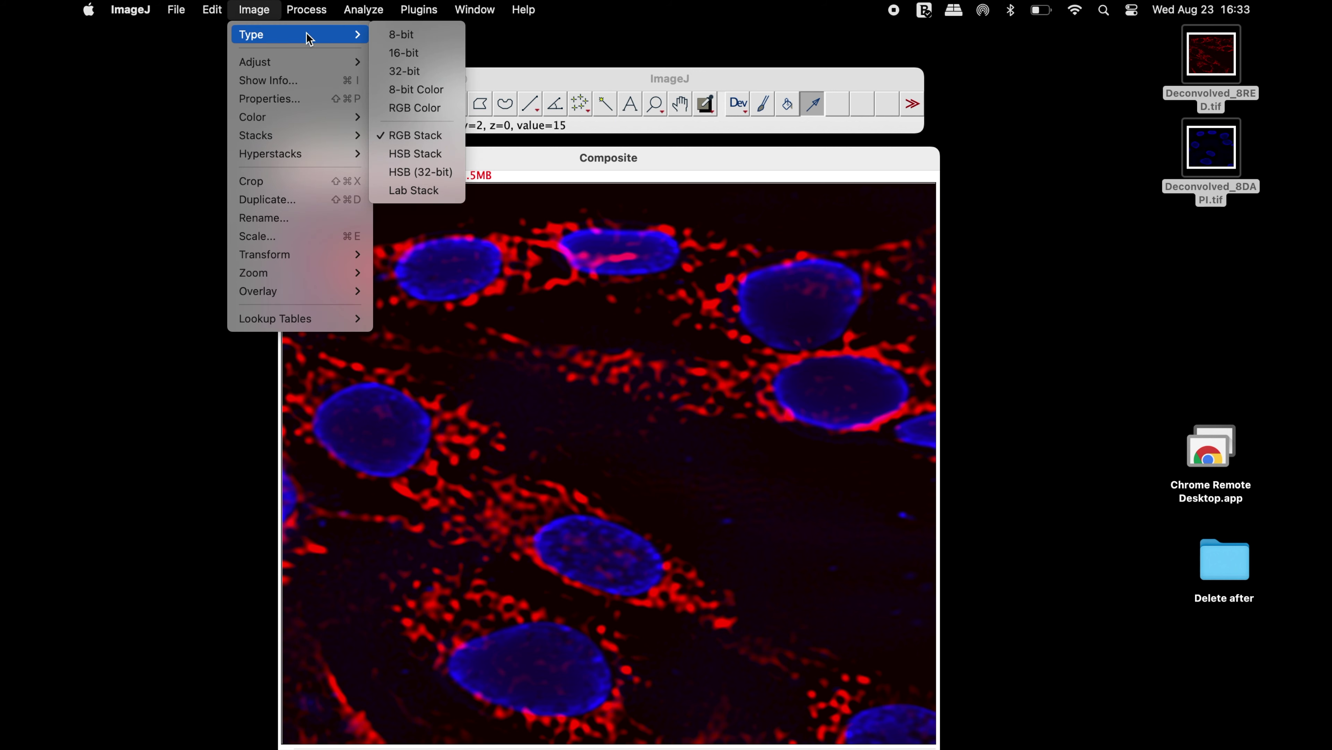
pyautogui.click(402, 107)
# Save the RGB composite as a TIFF named Composite.tif
pyautogui.click(176, 10)
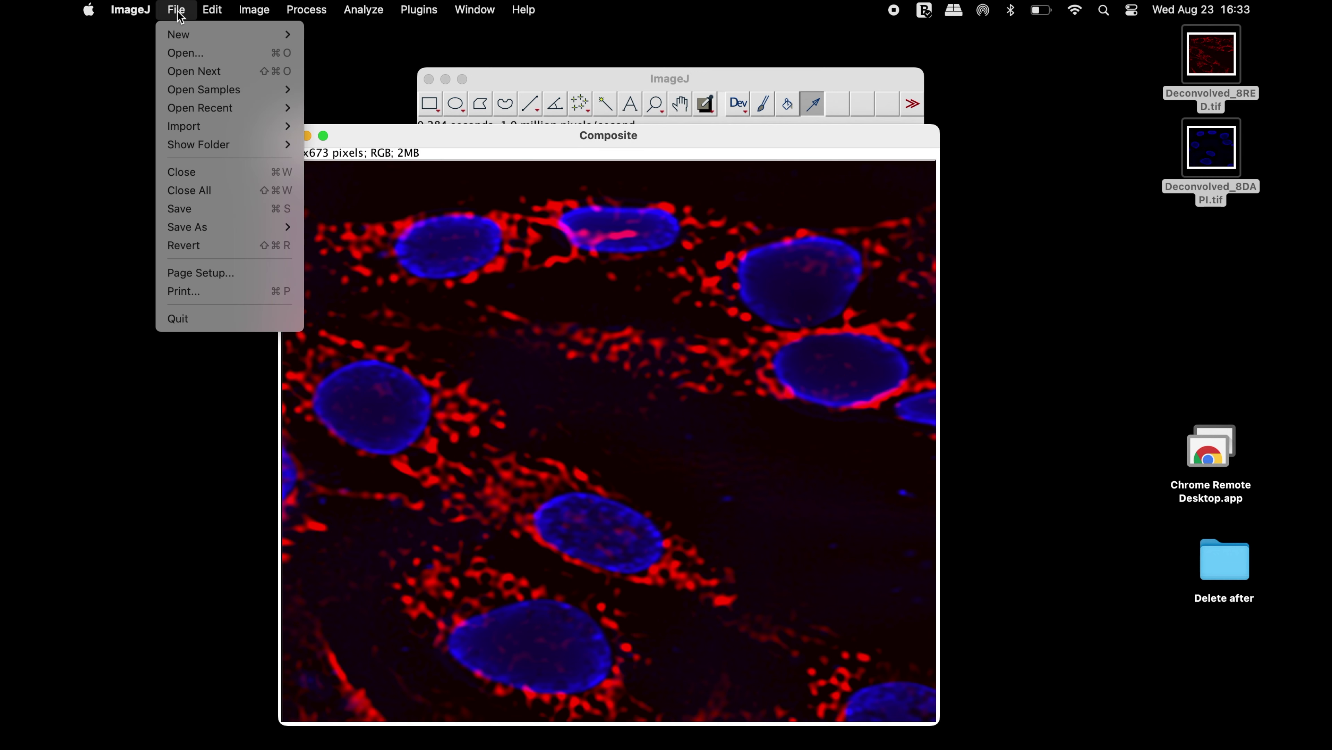
pyautogui.moveTo(217, 226)
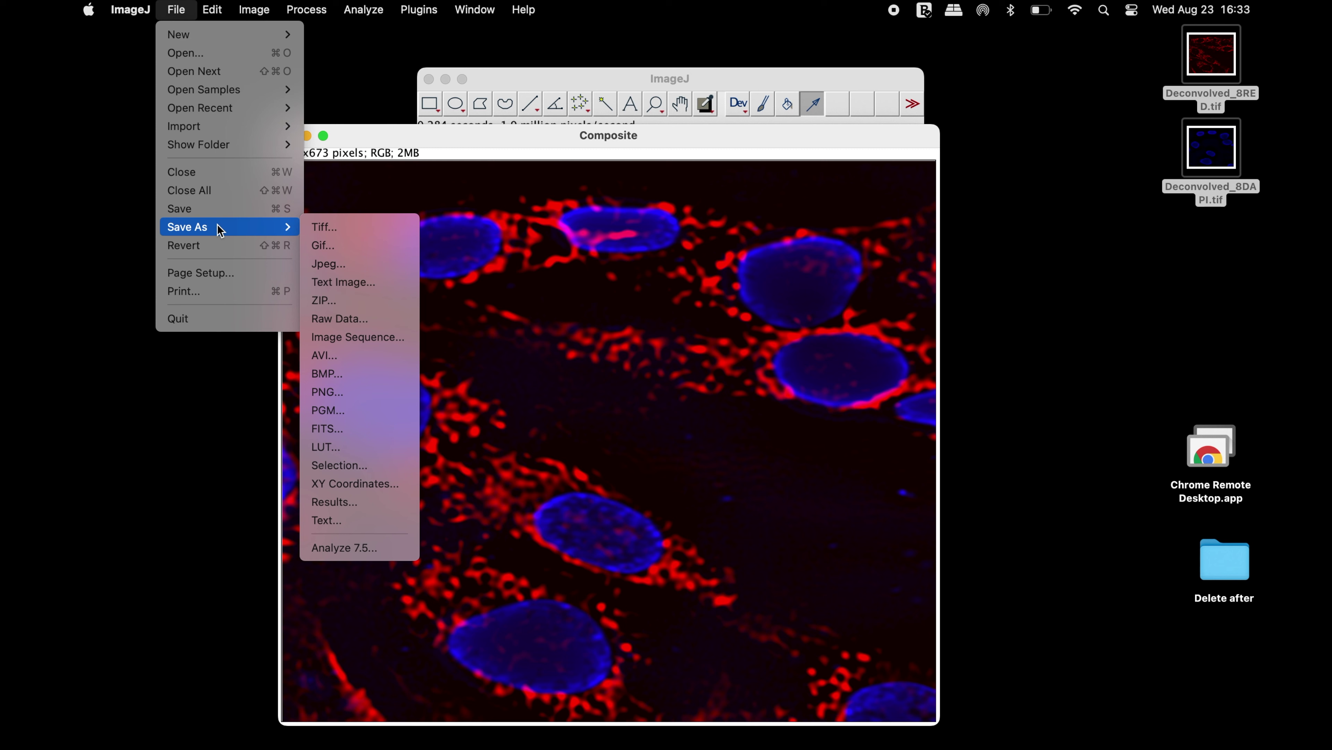
pyautogui.click(337, 229)
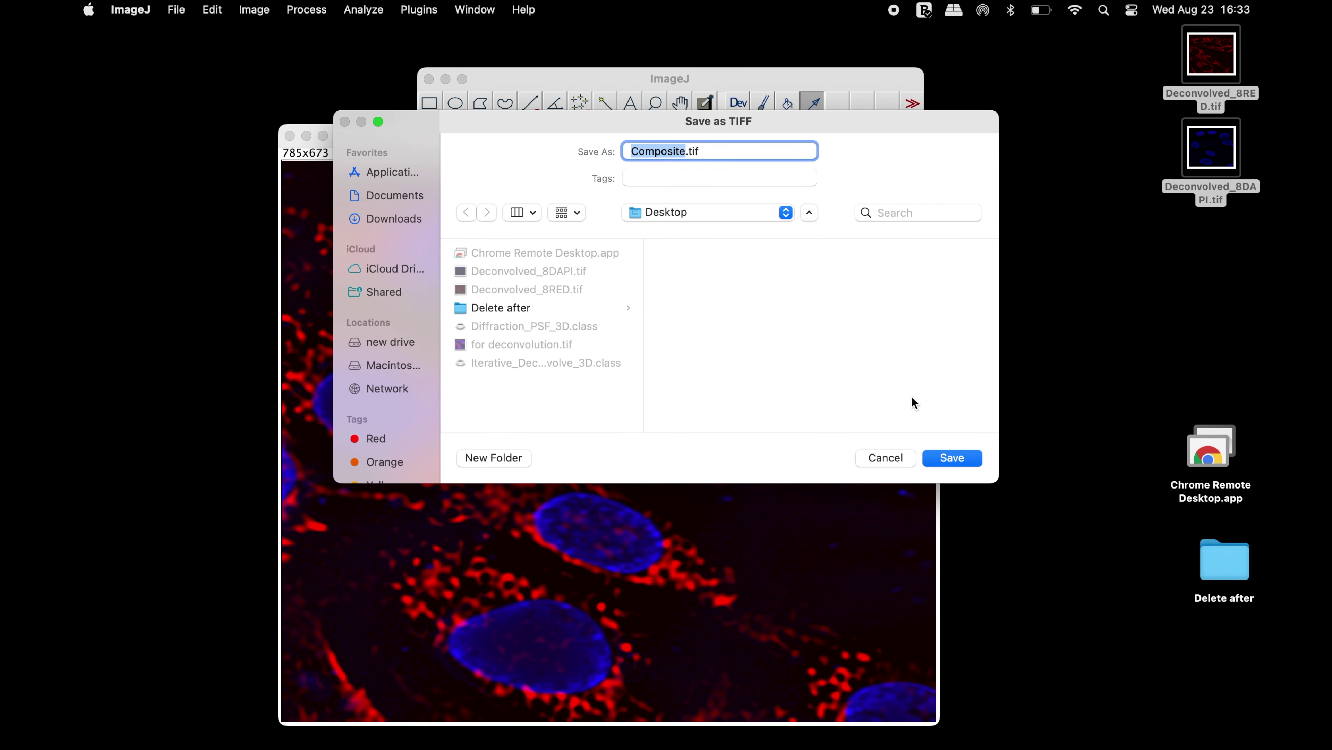
pyautogui.click(967, 454)
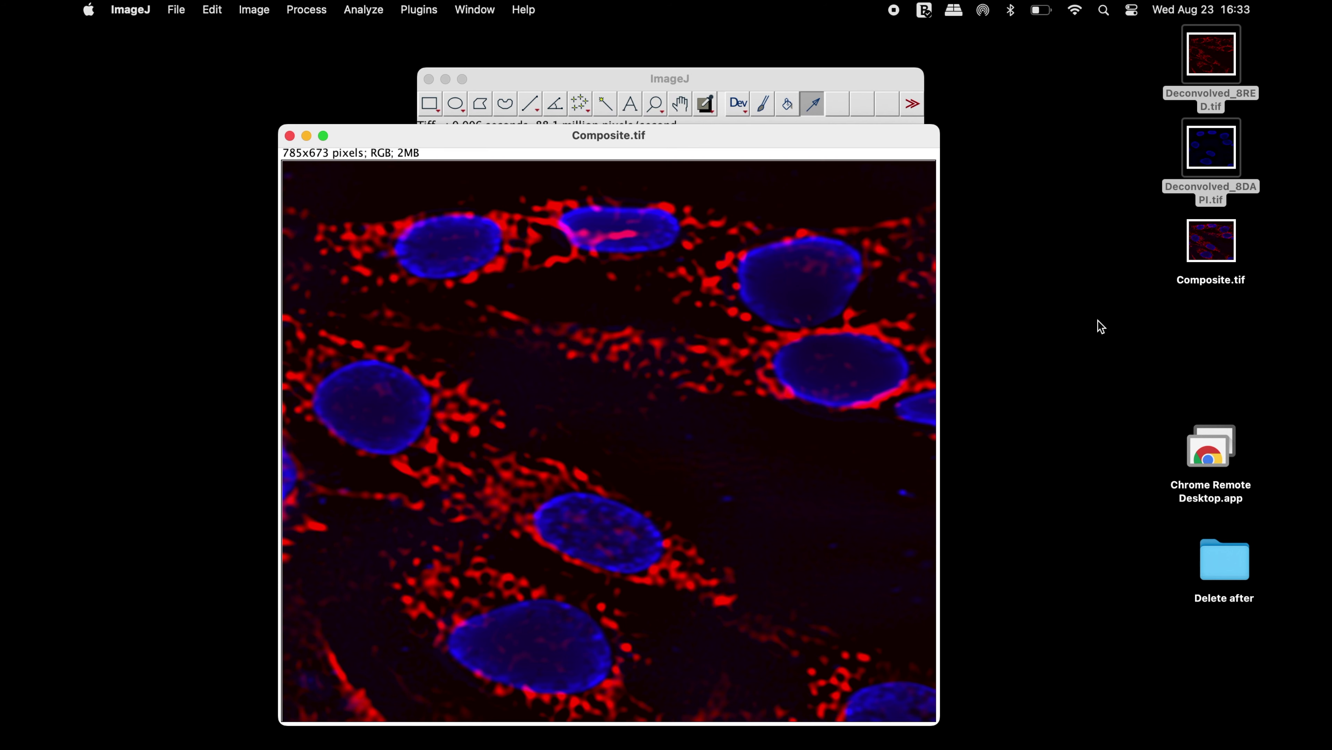